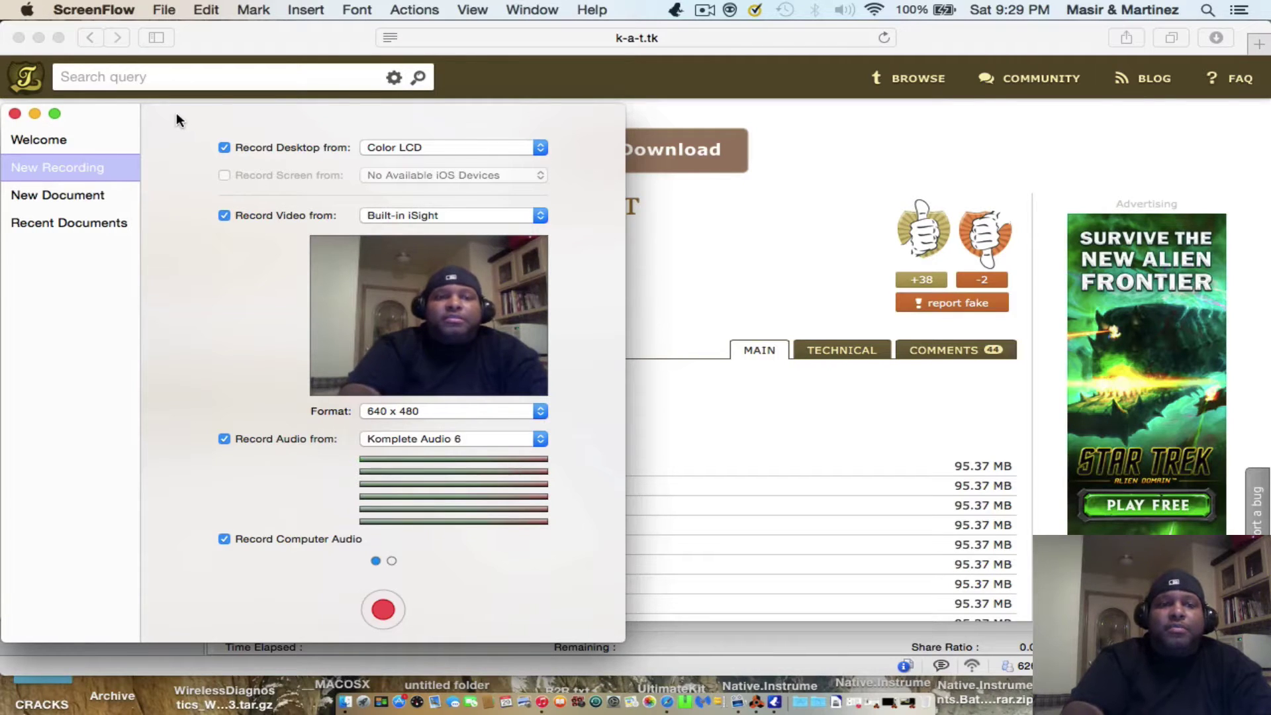
# Move the ScreenFlow New Recording window aside to reveal the Shevannai torrent page title and links.
pyautogui.moveTo(175, 113); pyautogui.dragTo(167, 66)
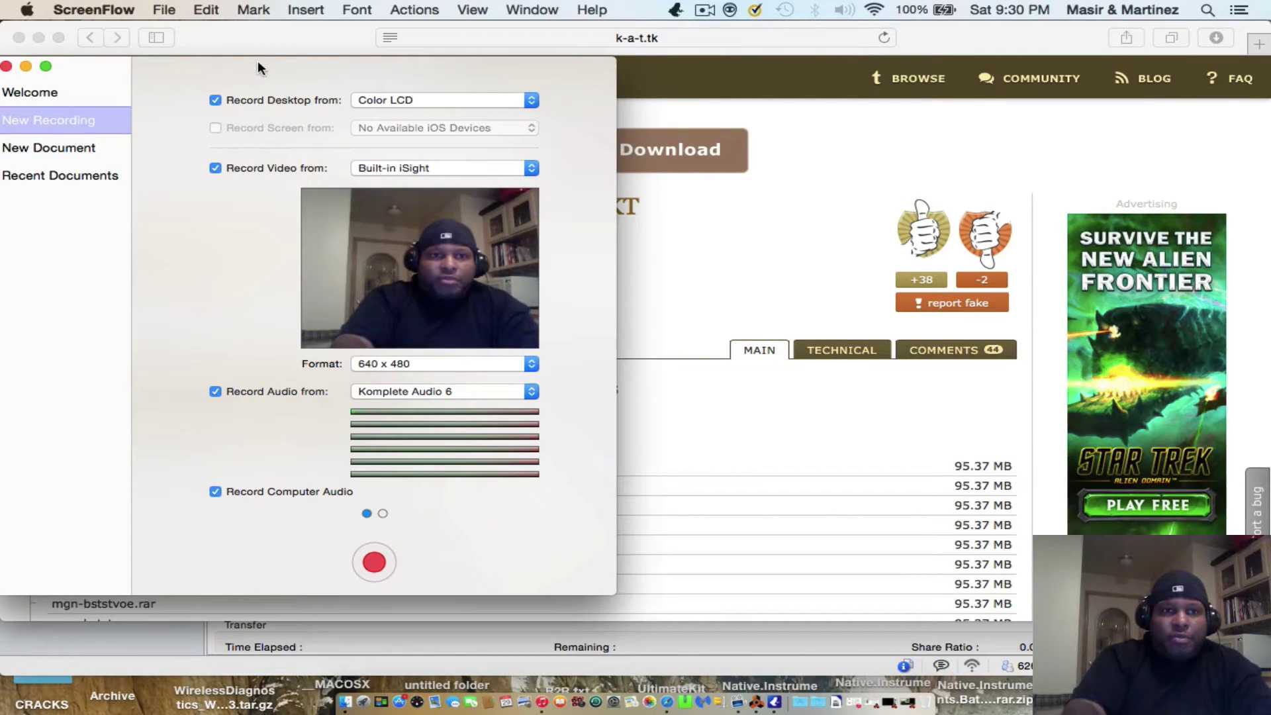
pyautogui.moveTo(257, 61); pyautogui.dragTo(344, 91)
pyautogui.moveTo(458, 133); pyautogui.dragTo(476, 331)
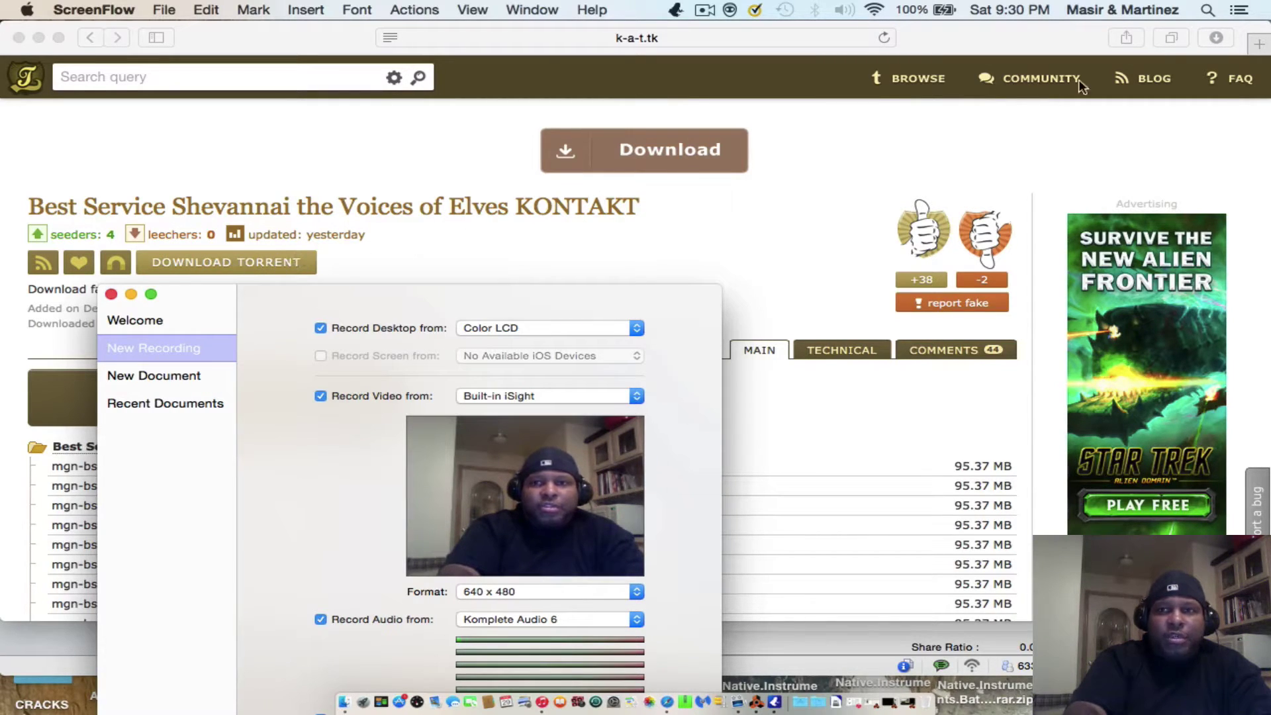
# Check Safari's downloads list, minimize Safari, and shift the recording window down-left.
pyautogui.click(1215, 37)
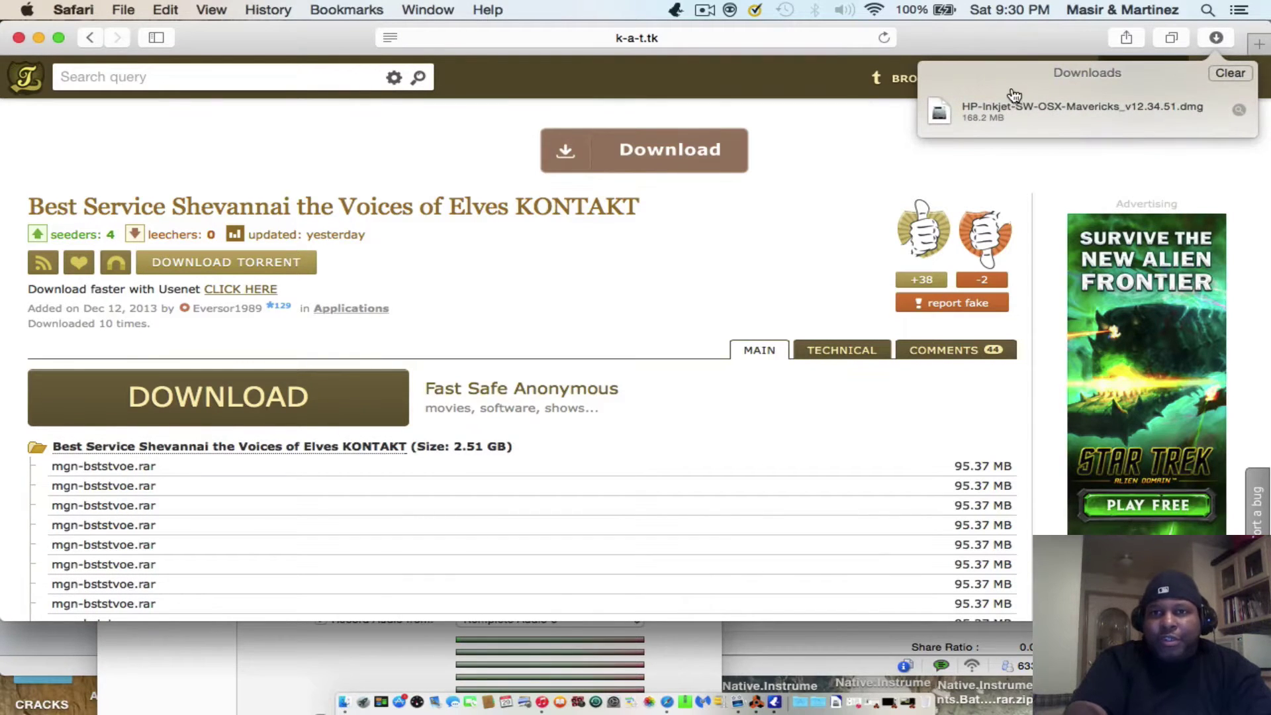
pyautogui.click(333, 37)
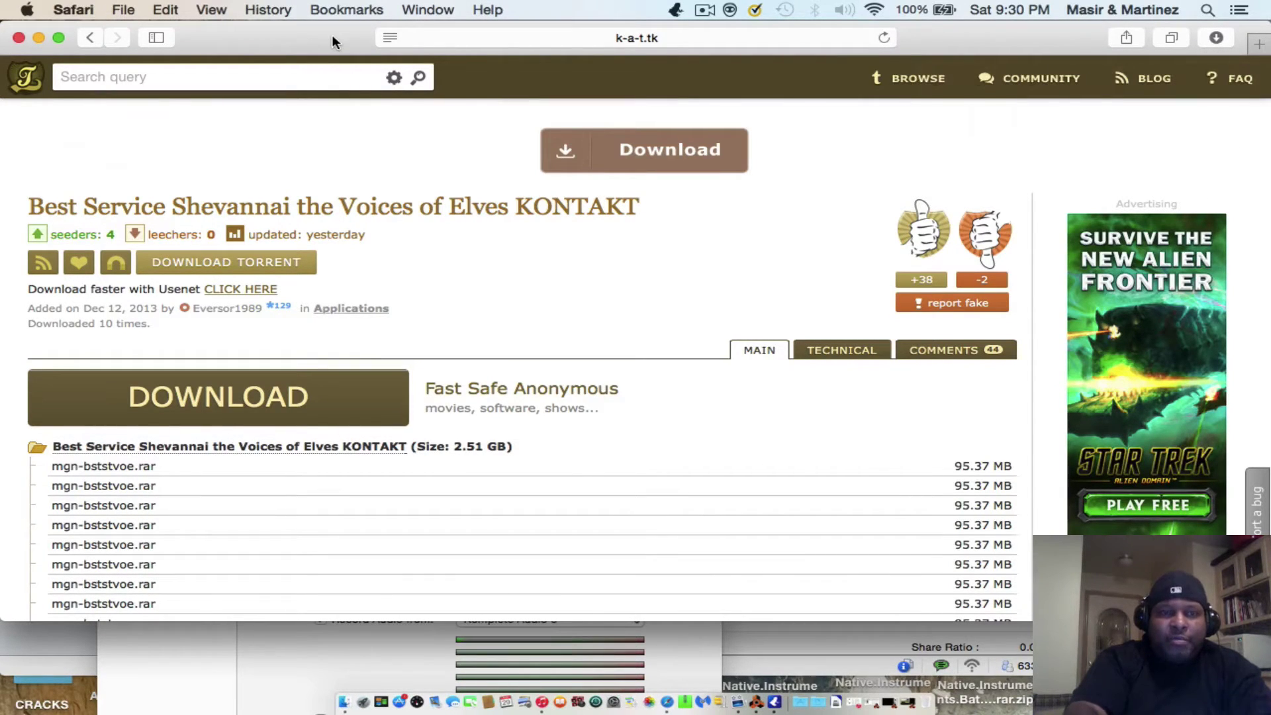
pyautogui.click(39, 38)
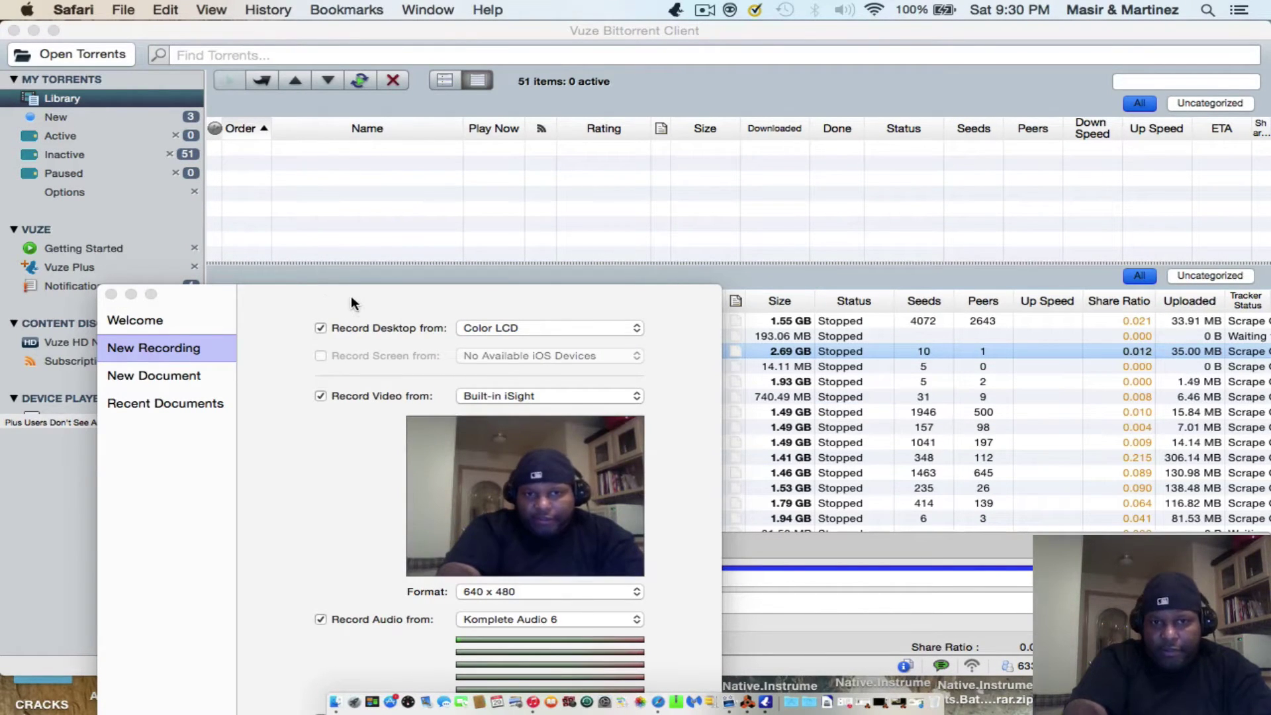
pyautogui.moveTo(351, 296); pyautogui.dragTo(182, 573)
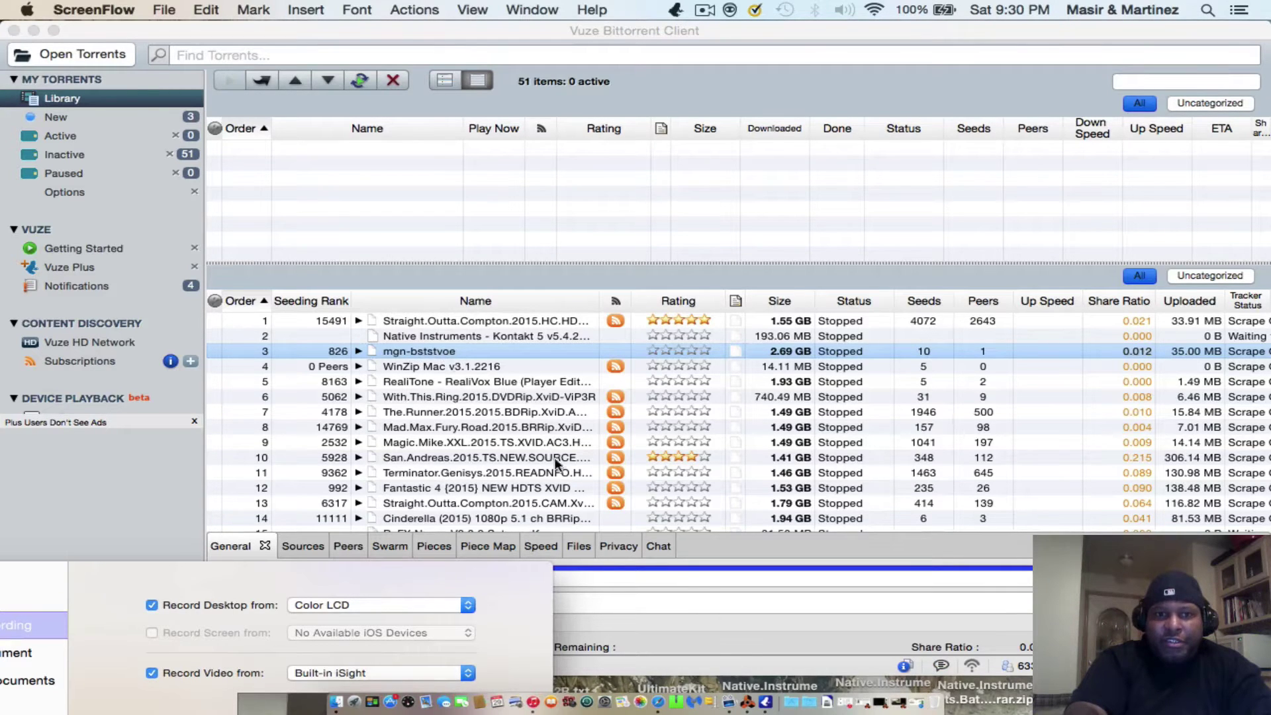
# Bring Vuze forward and open the folder holding the finished mgn-bststvoe download.
pyautogui.click(917, 705)
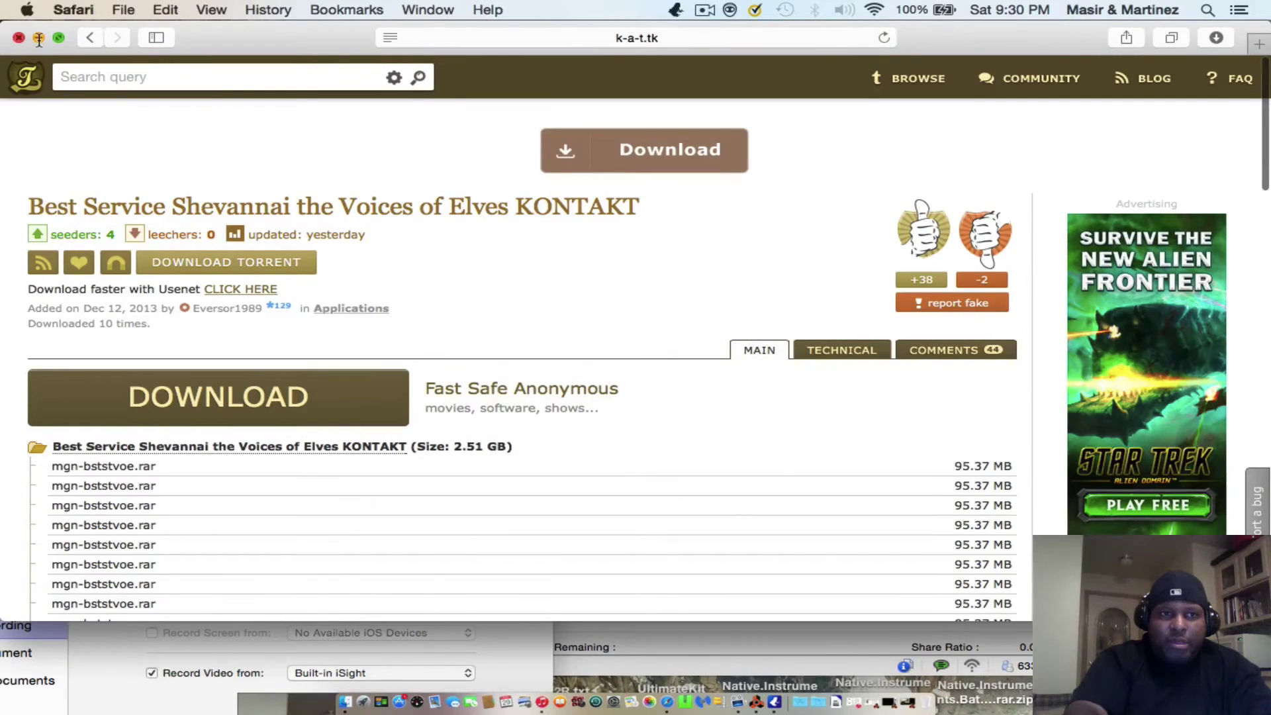
pyautogui.click(39, 38)
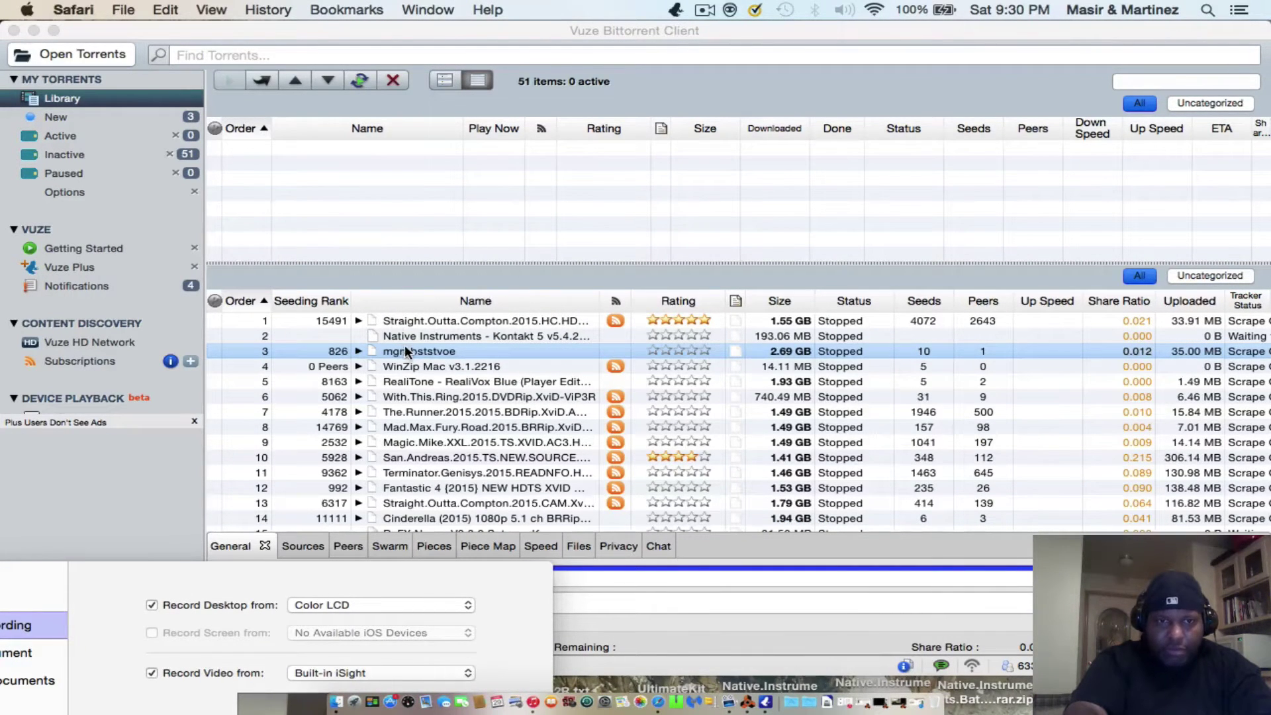
pyautogui.click(265, 82)
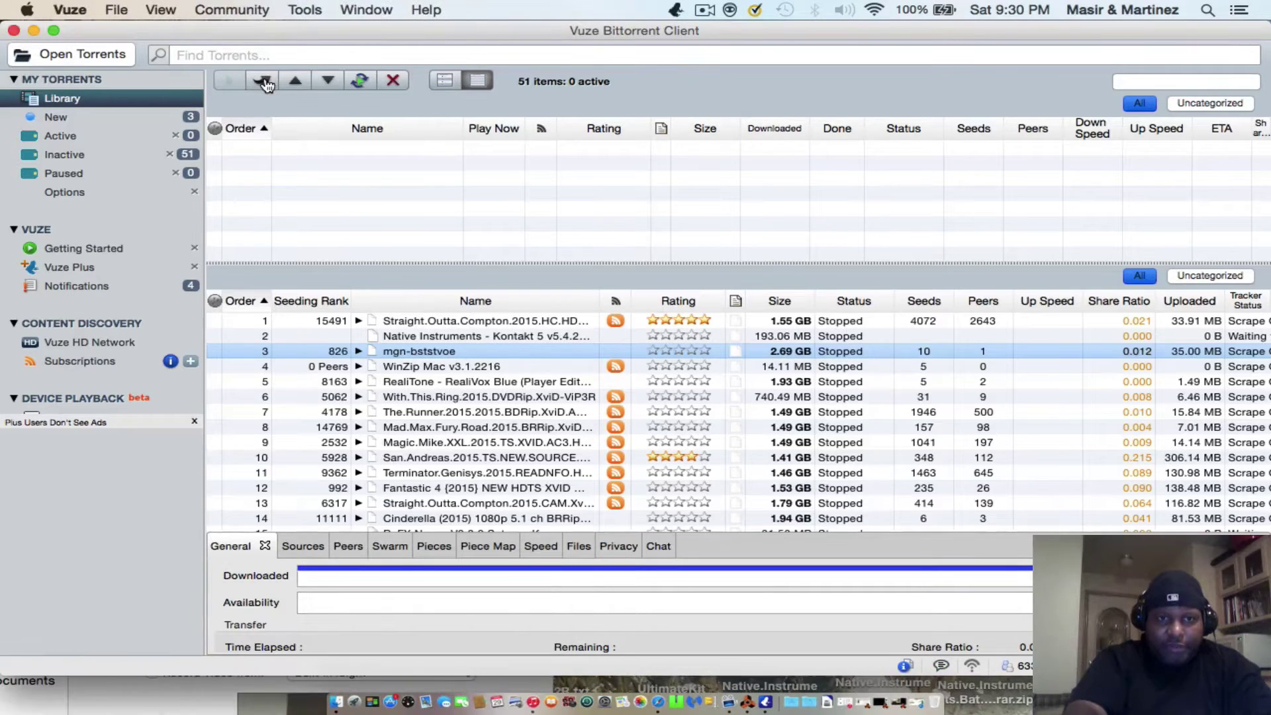
pyautogui.click(265, 82)
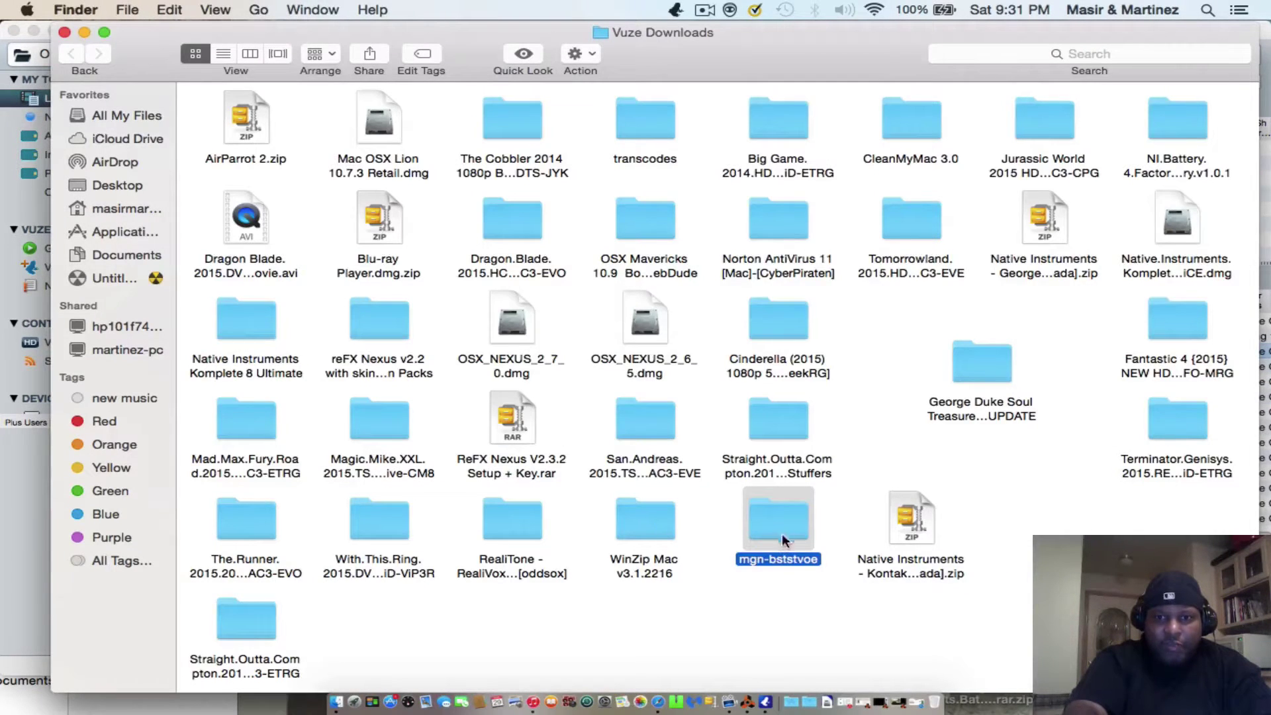
# Open the mgn-bststvoe folder to review its .rar parts r00–r25, then close it.
pyautogui.doubleClick(776, 515)
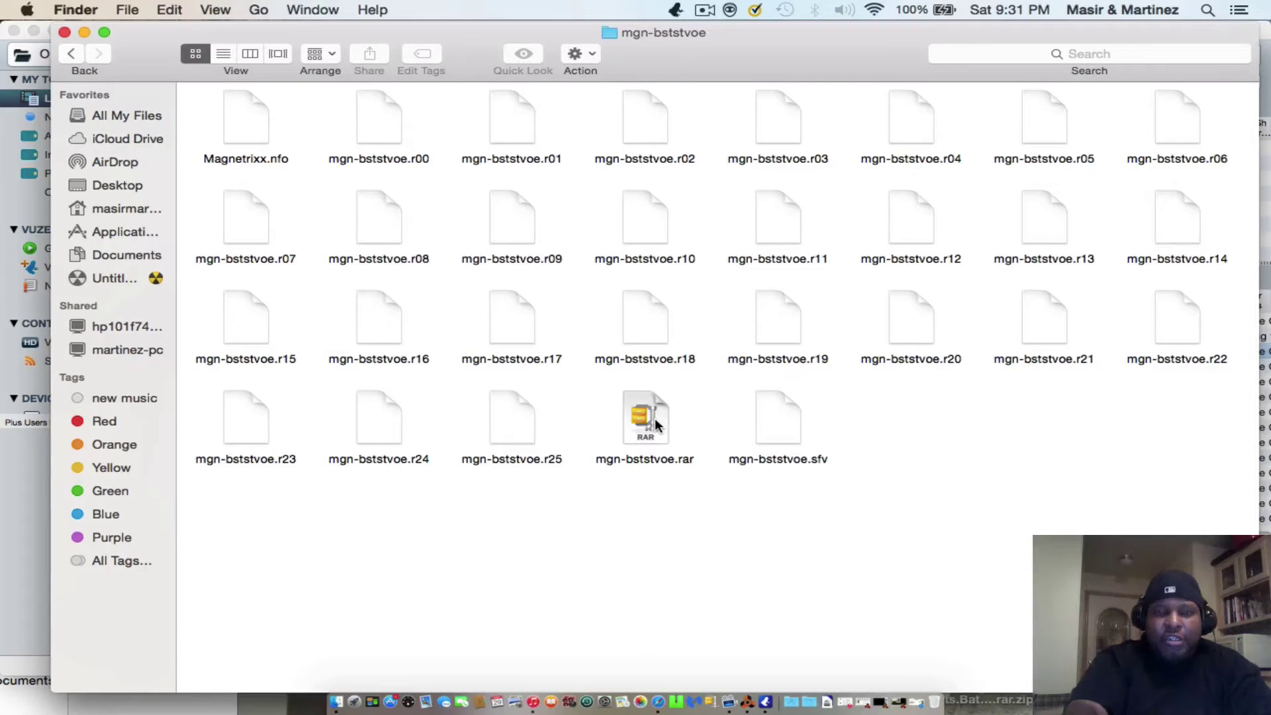
pyautogui.click(64, 32)
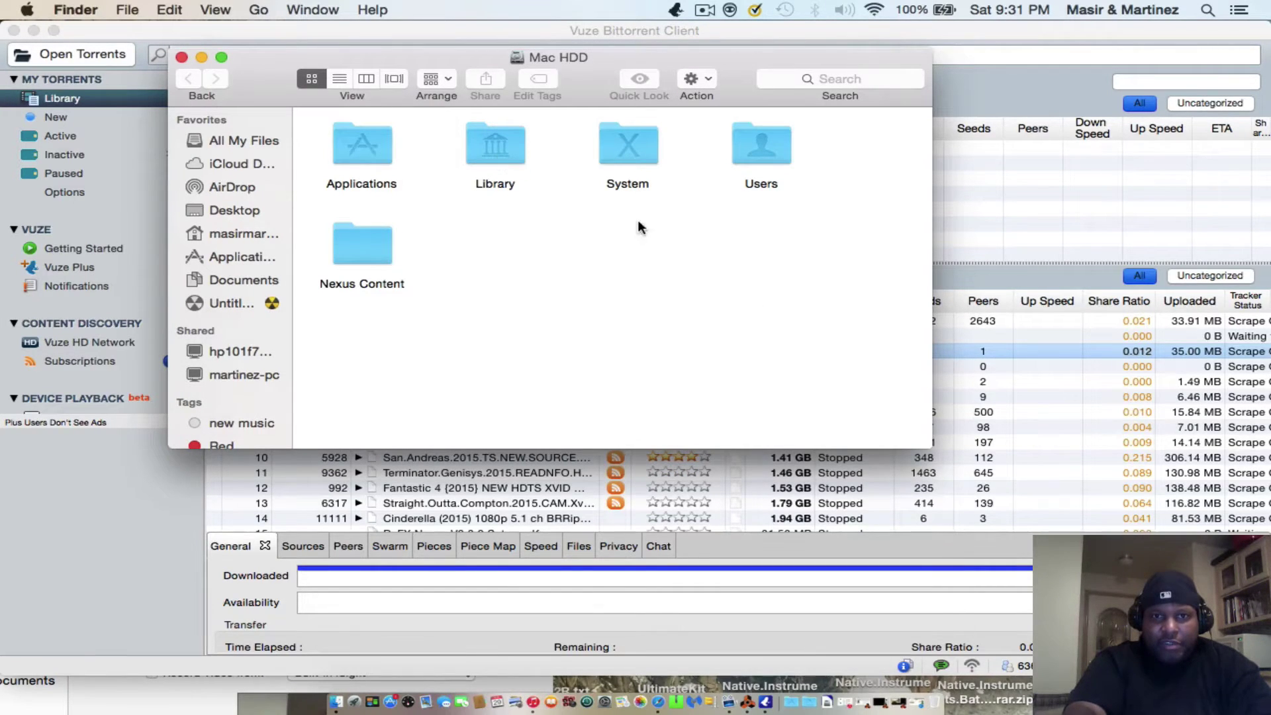
# Browse Users > Shared > Shevannai Library > Instruments > 2 Phrases in Finder.
pyautogui.doubleClick(757, 144)
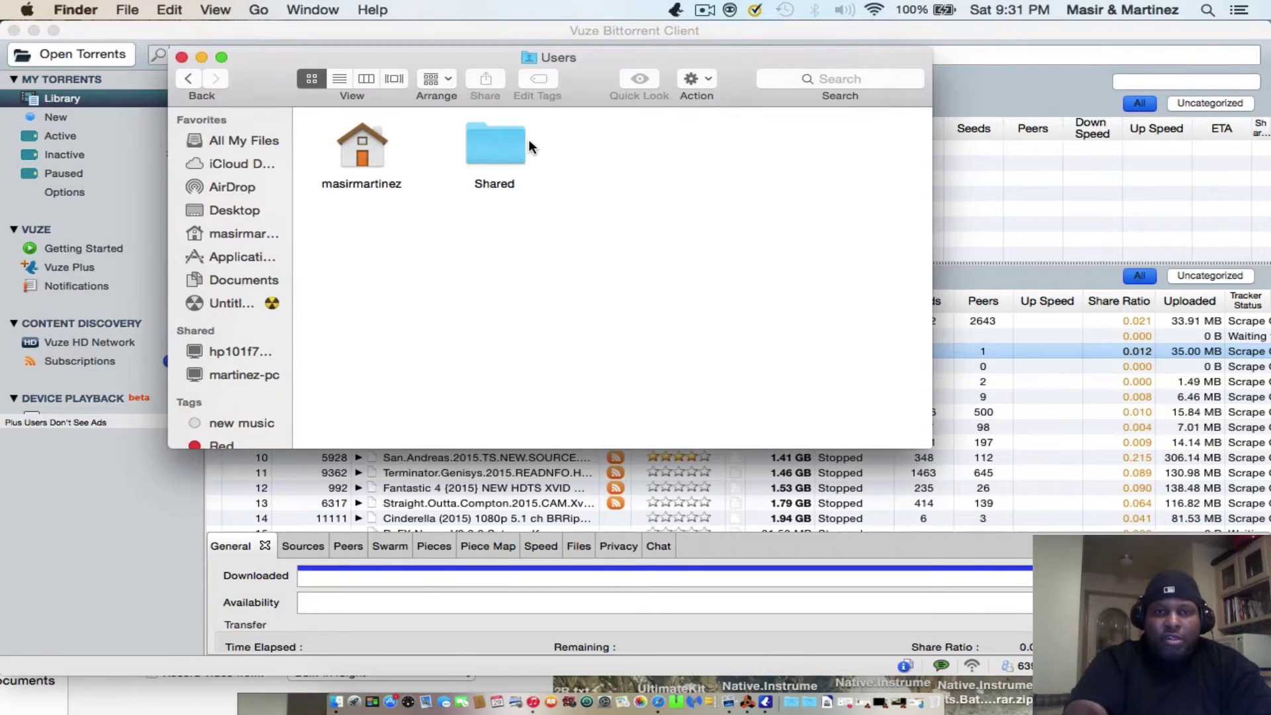
pyautogui.doubleClick(491, 139)
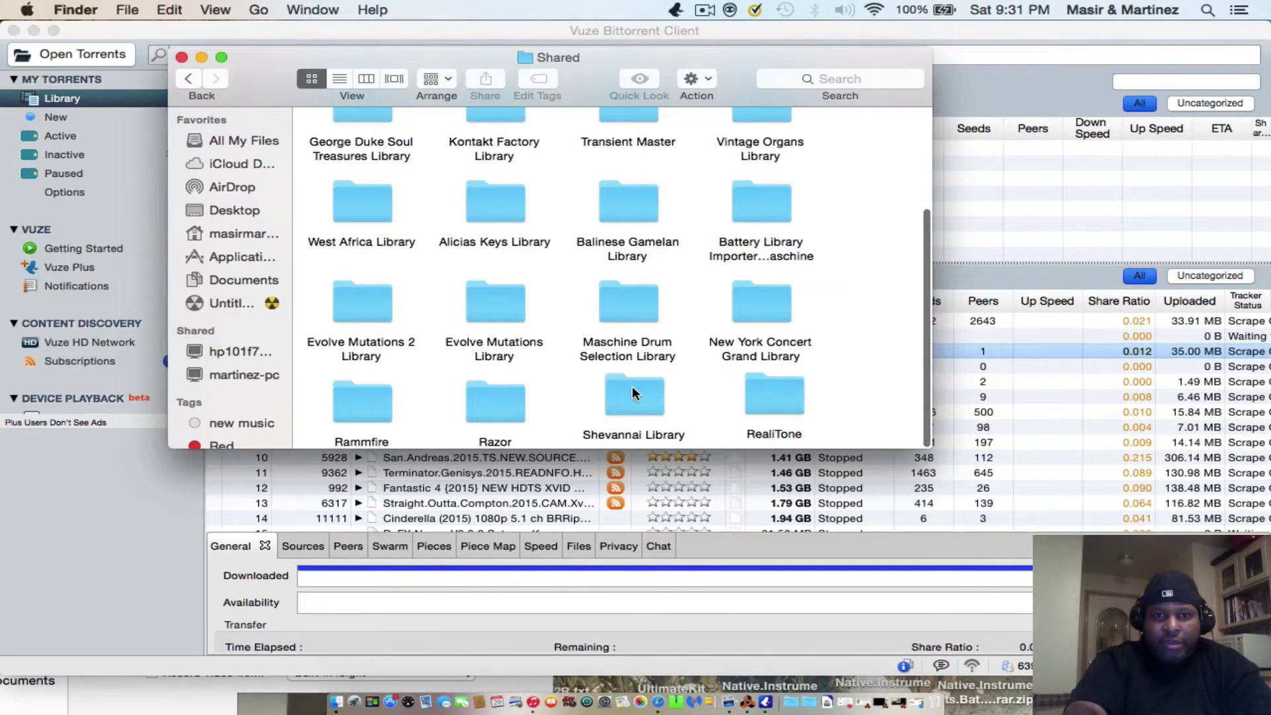
pyautogui.doubleClick(641, 402)
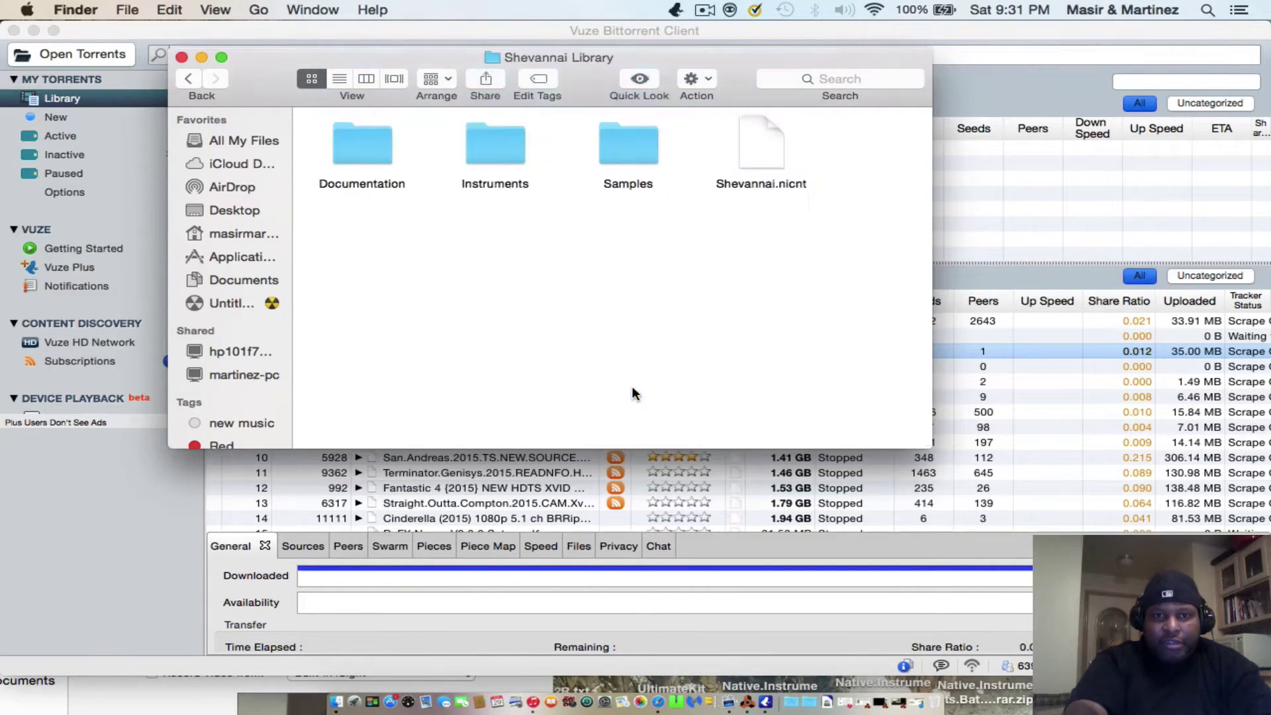
pyautogui.doubleClick(492, 142)
pyautogui.doubleClick(492, 141)
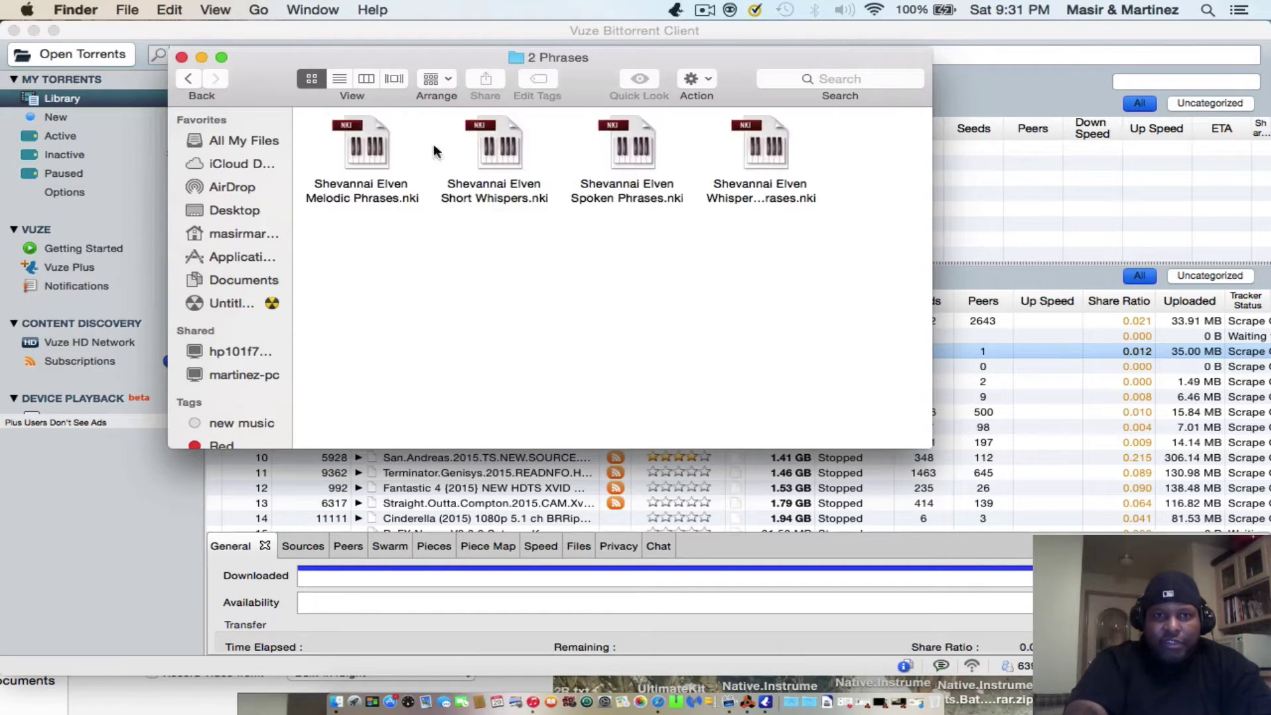
# Go back three levels to the Shared folder and scroll through its Kontakt libraries.
pyautogui.click(187, 80)
pyautogui.click(186, 79)
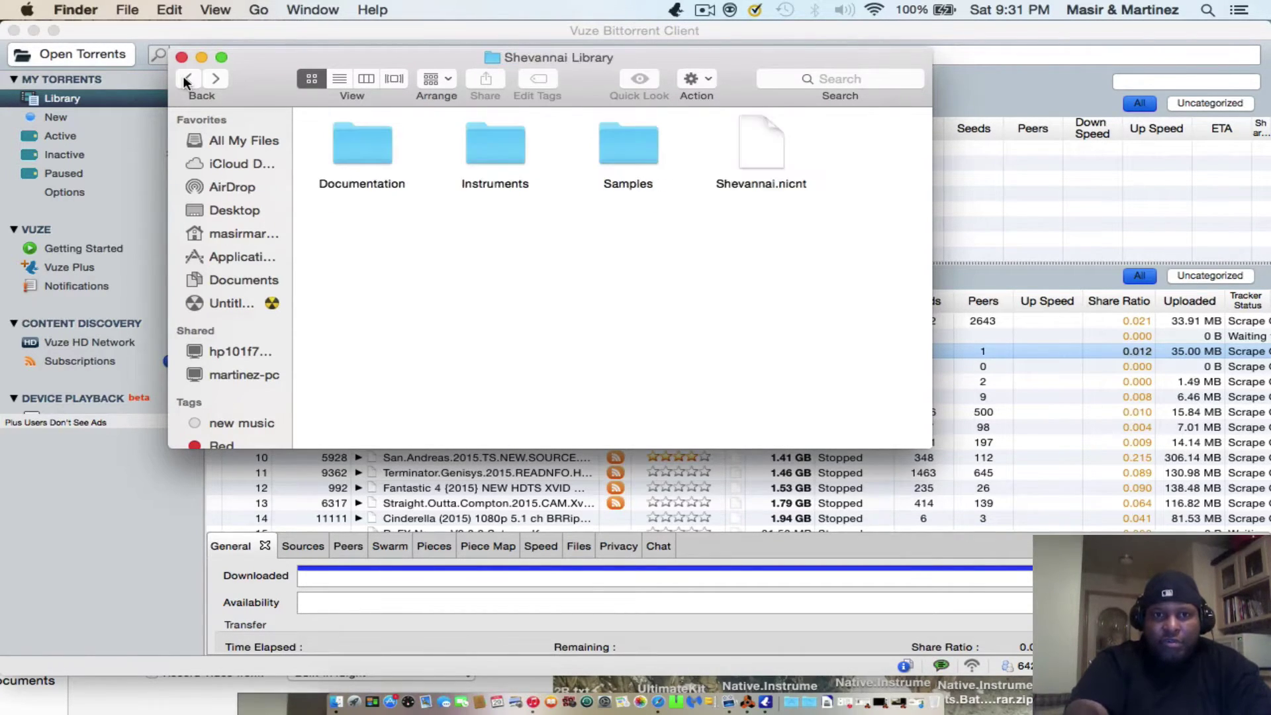
pyautogui.click(186, 80)
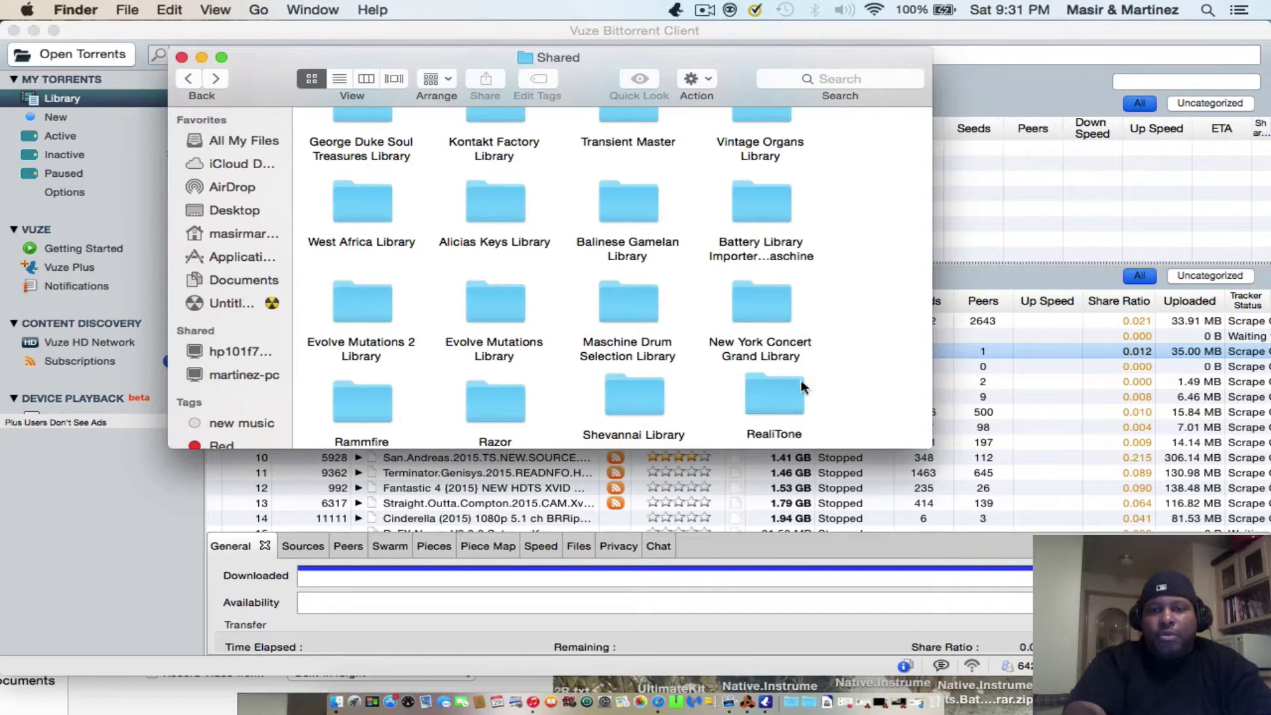
pyautogui.scroll(-2, 877, 384)
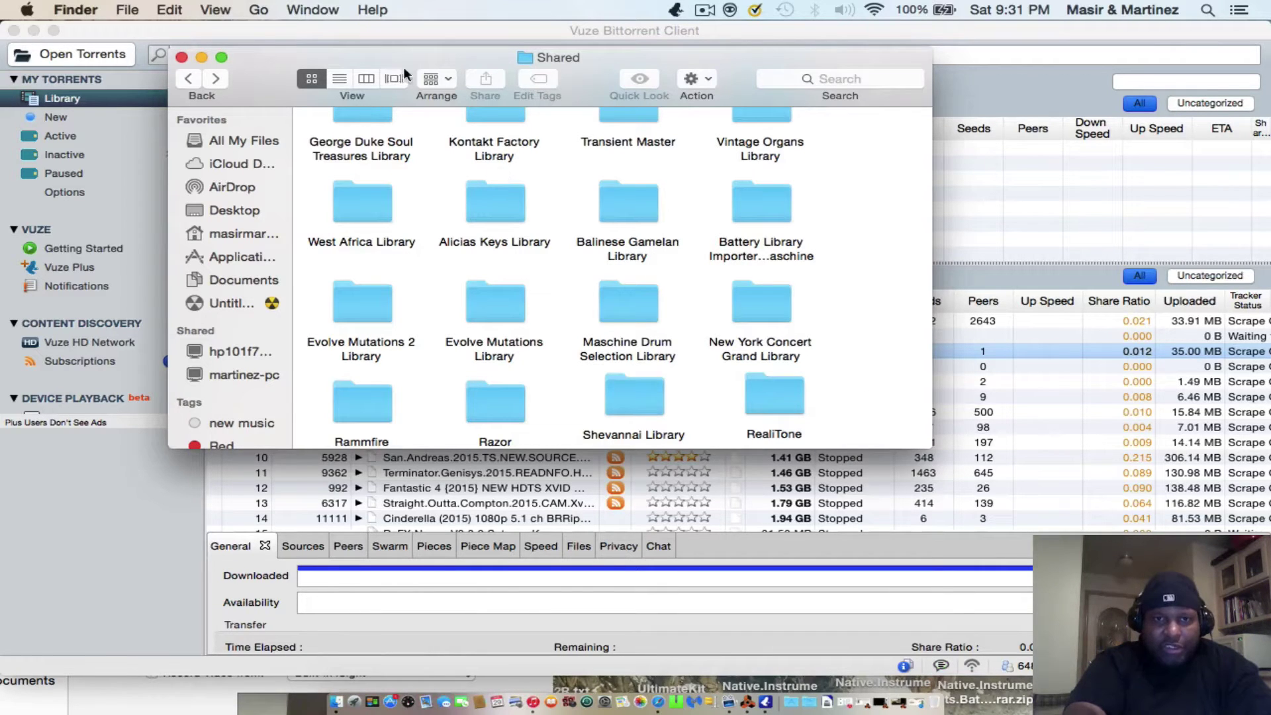
pyautogui.click(704, 9)
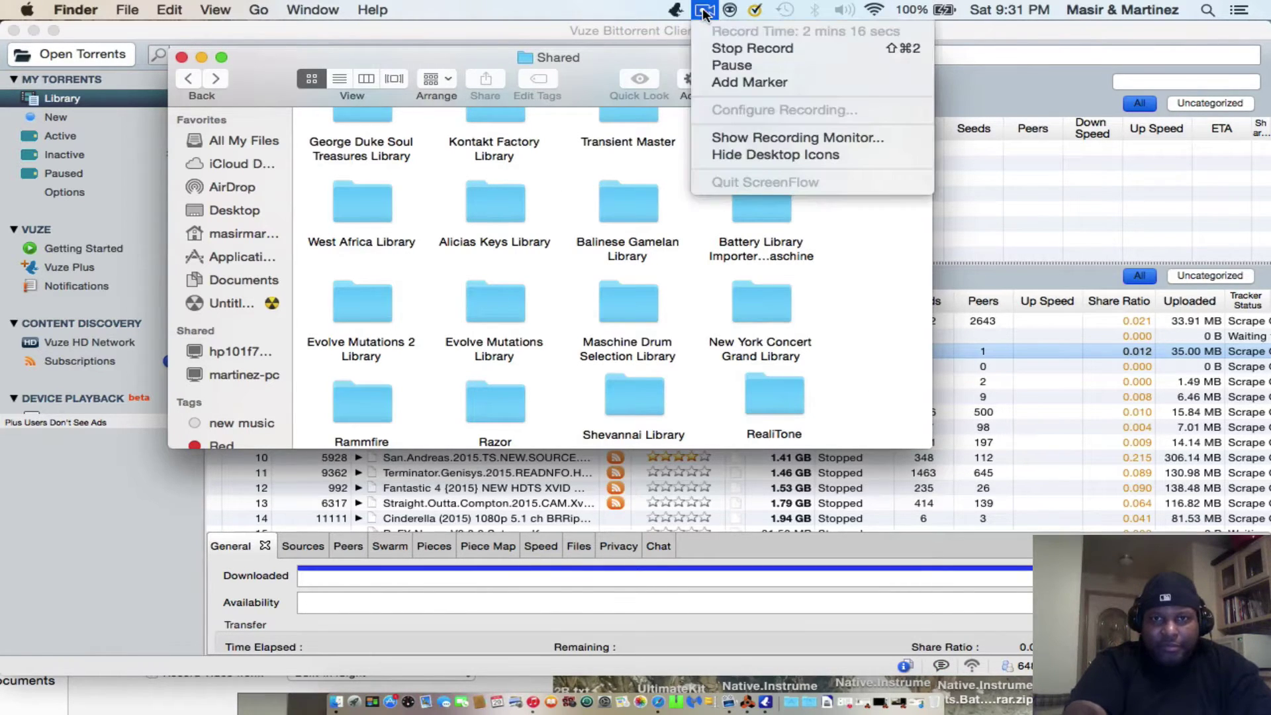
# Pause the ScreenFlow recording from its menu-bar icon.
pyautogui.click(732, 64)
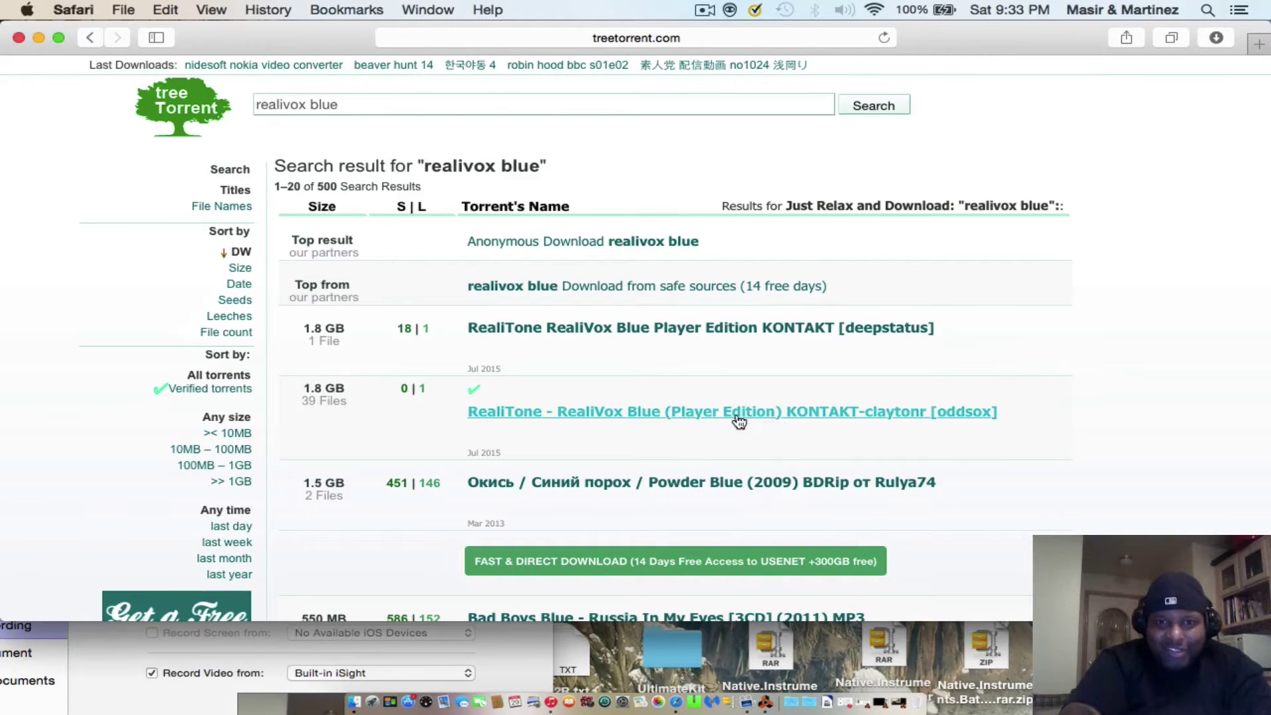
# Check Safari's Downloads list, then pause the ScreenFlow recording.
pyautogui.click(1214, 38)
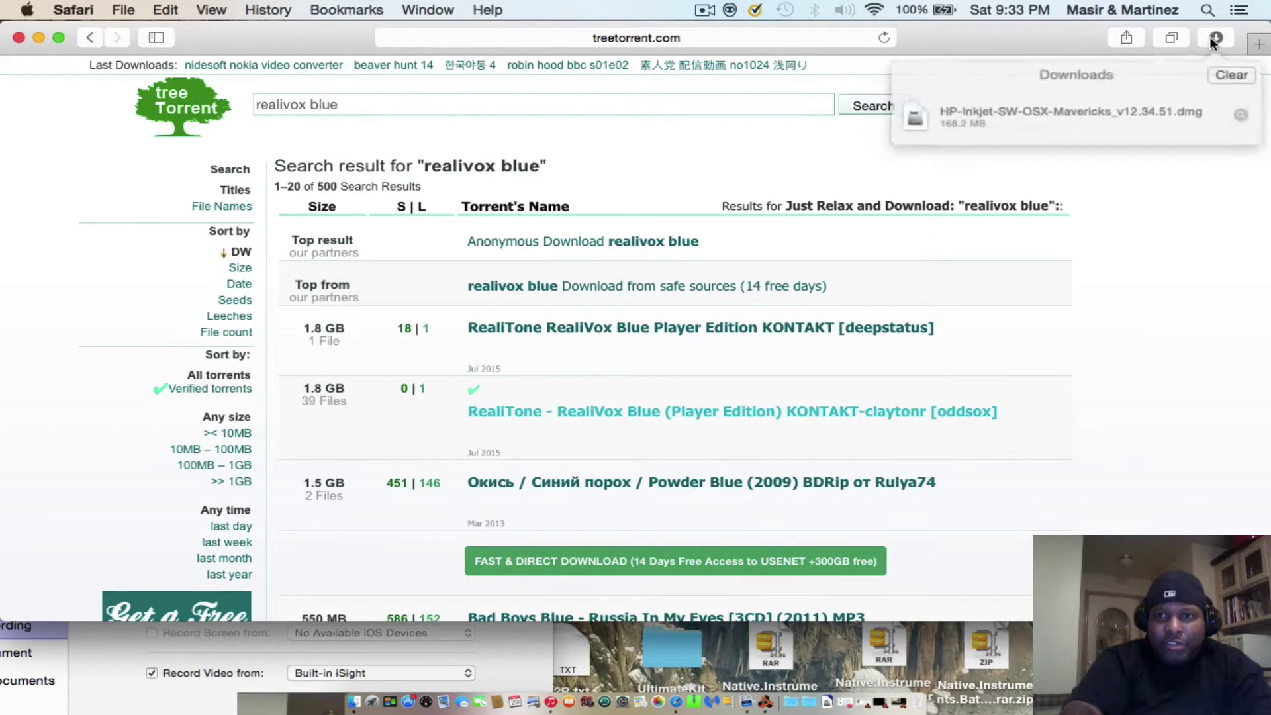
pyautogui.click(939, 32)
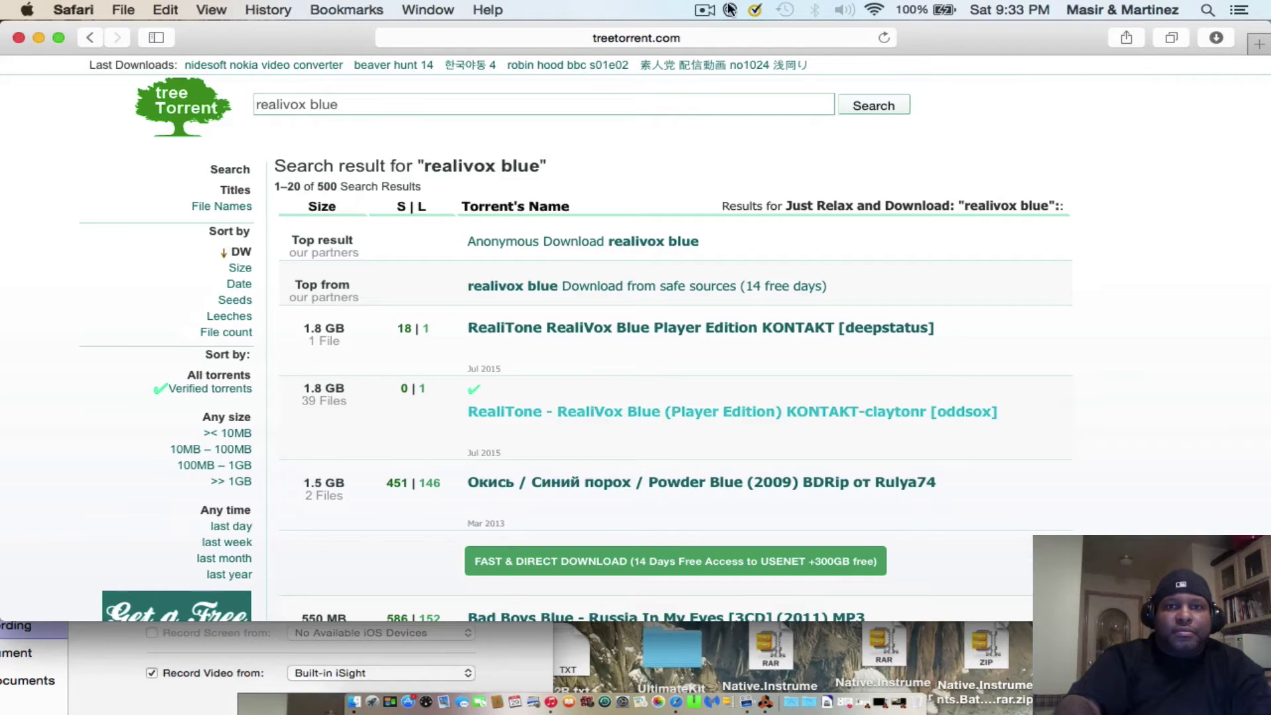
pyautogui.click(704, 14)
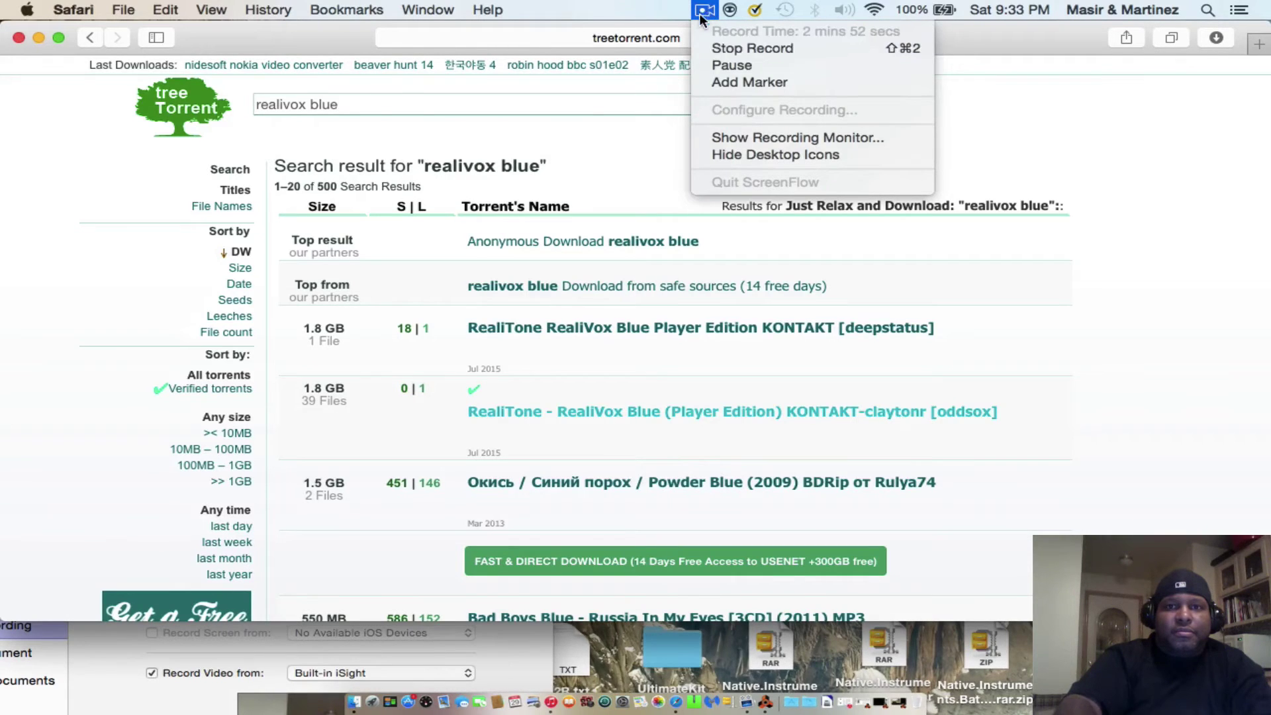
pyautogui.click(709, 62)
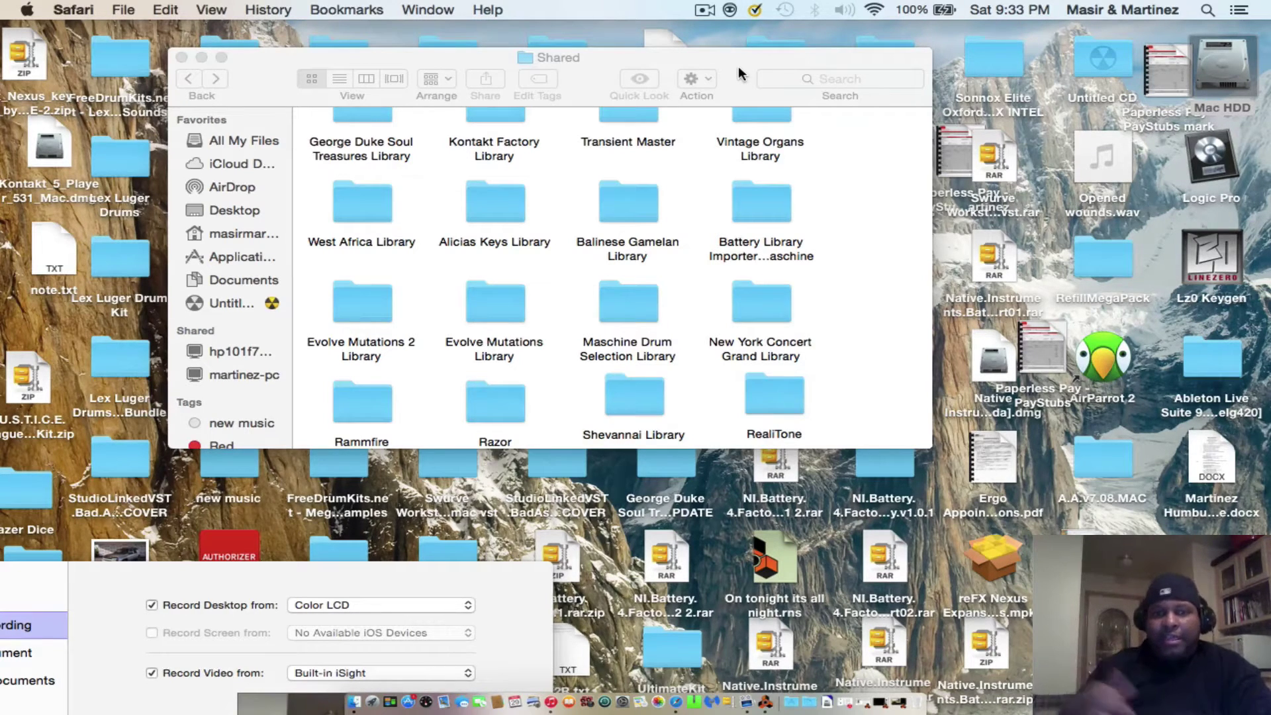
# Launch Maschine from the Dock's Applications > Native Instruments folder, then pause the recording.
pyautogui.click(701, 11)
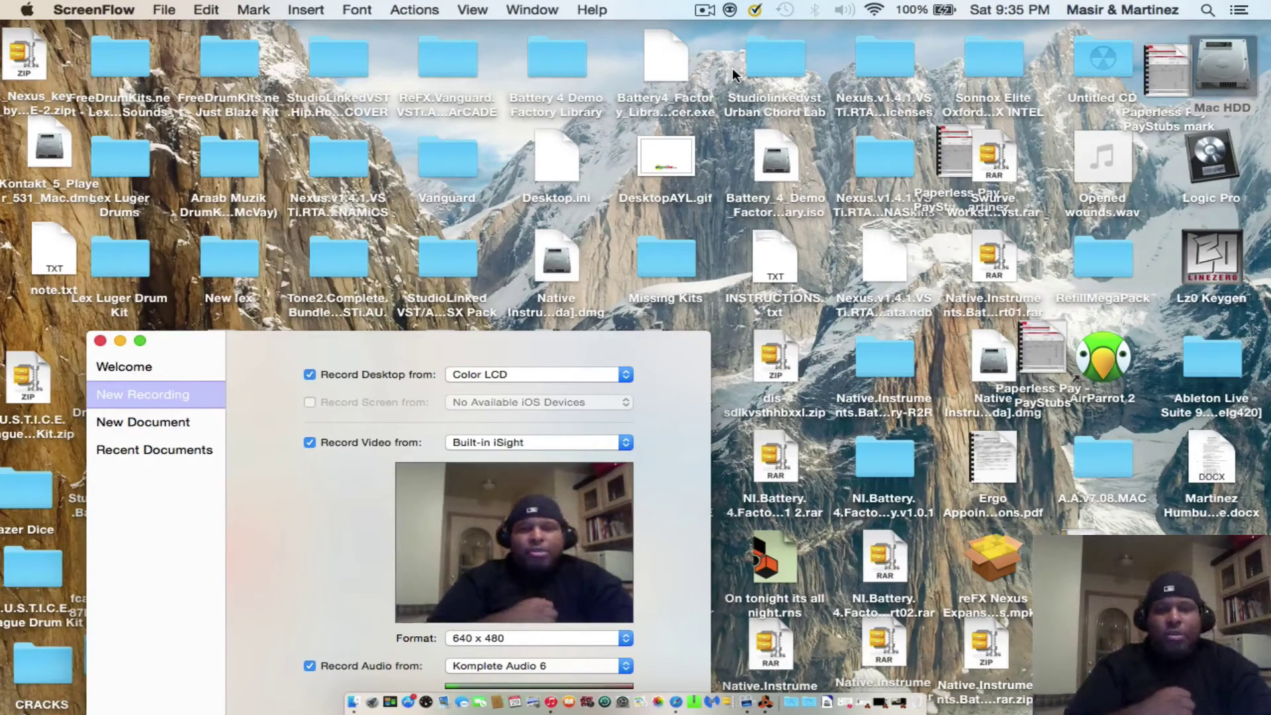
pyautogui.click(792, 704)
pyautogui.scroll(-15, 768, 526)
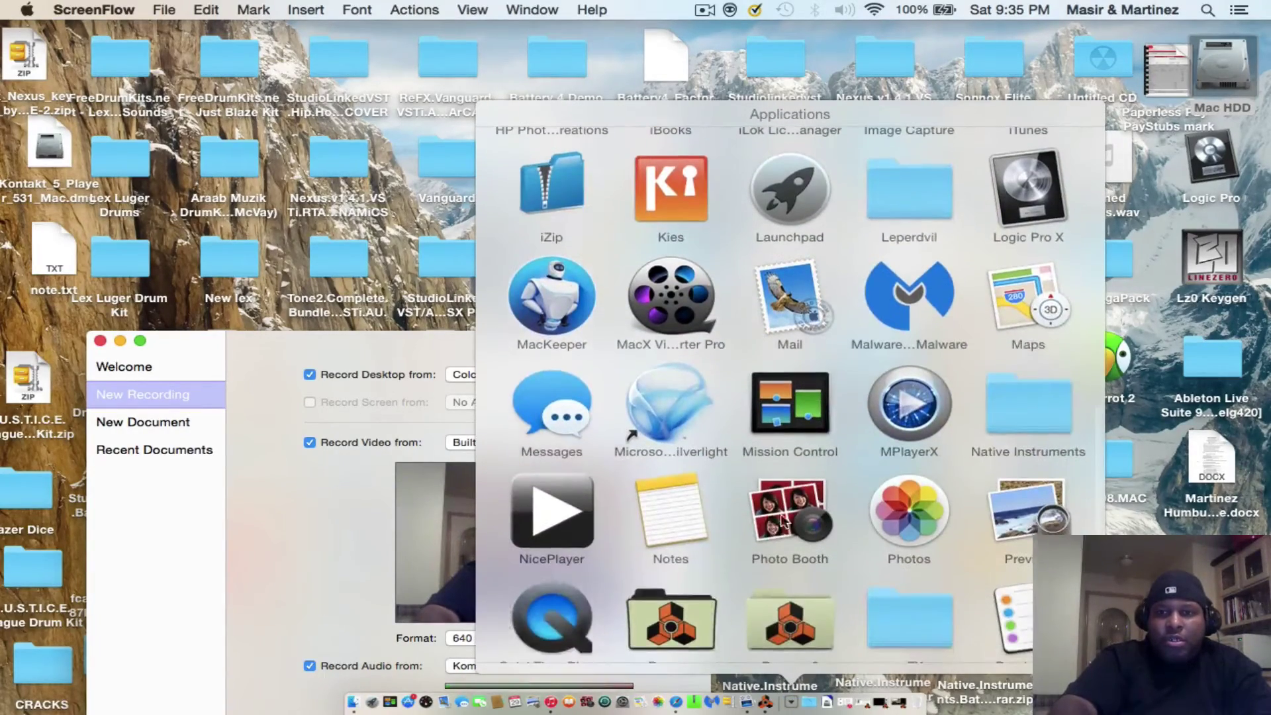
pyautogui.click(1018, 405)
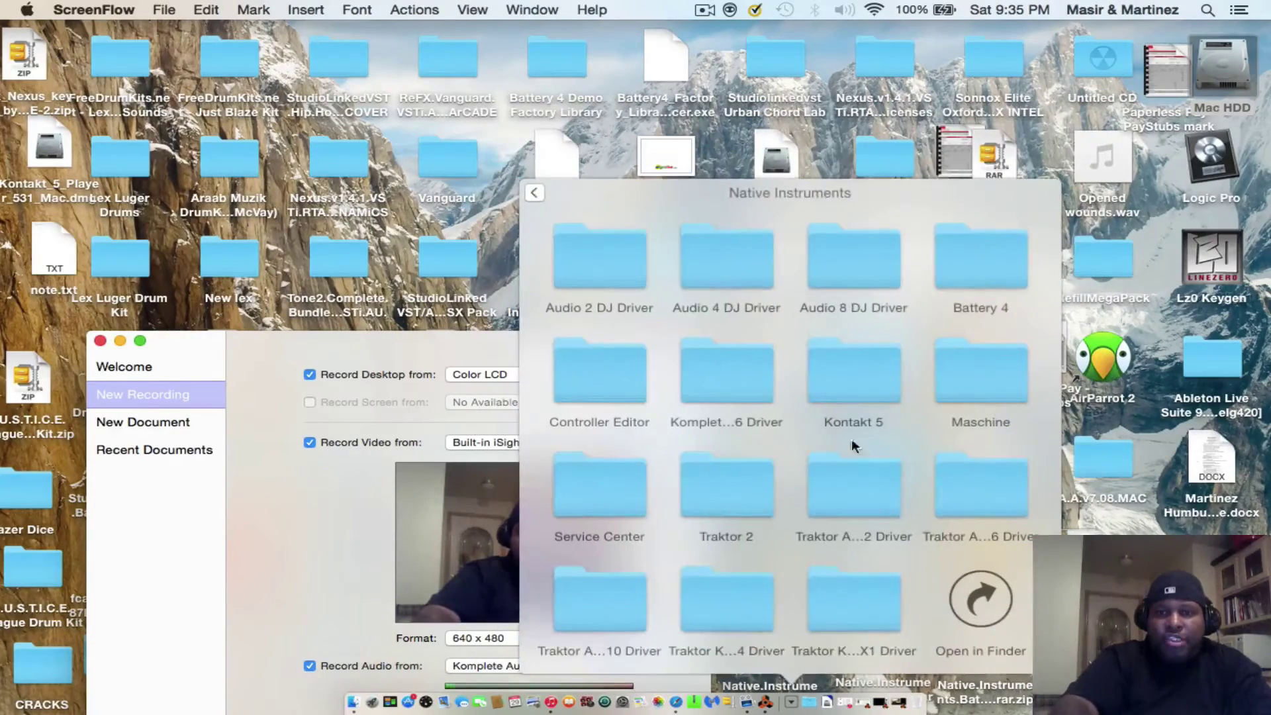
pyautogui.click(704, 12)
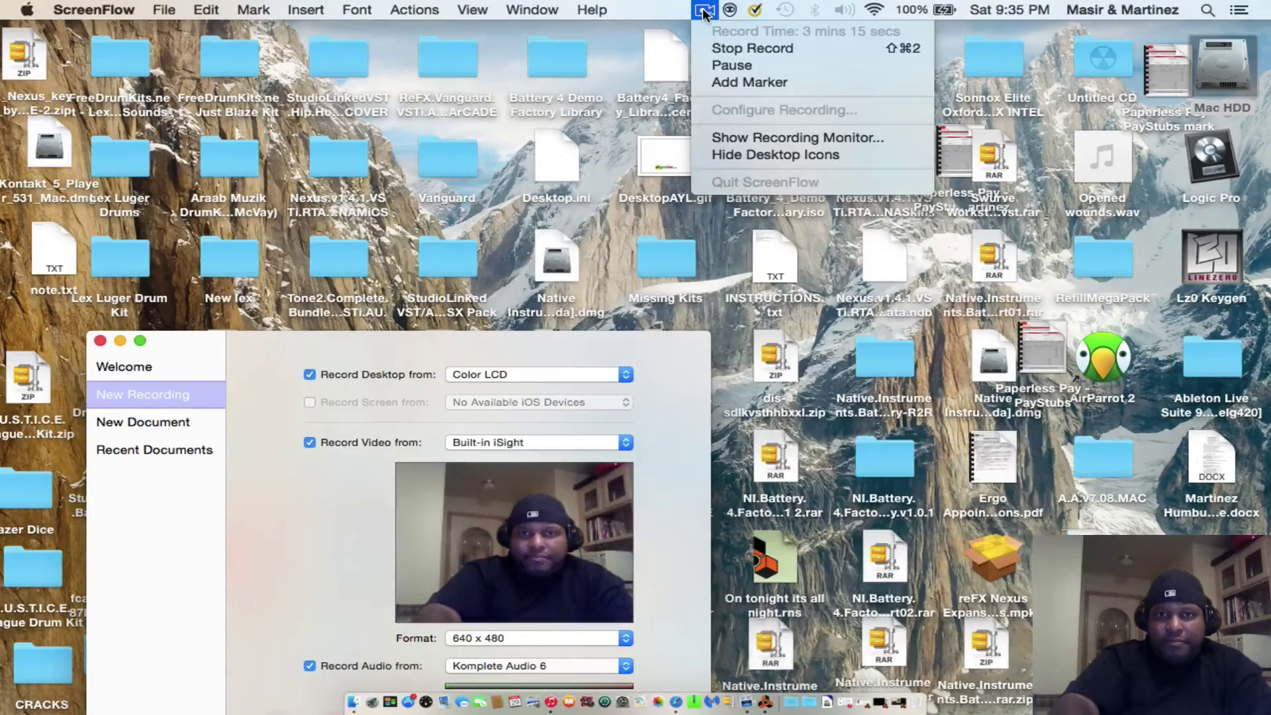
pyautogui.click(755, 65)
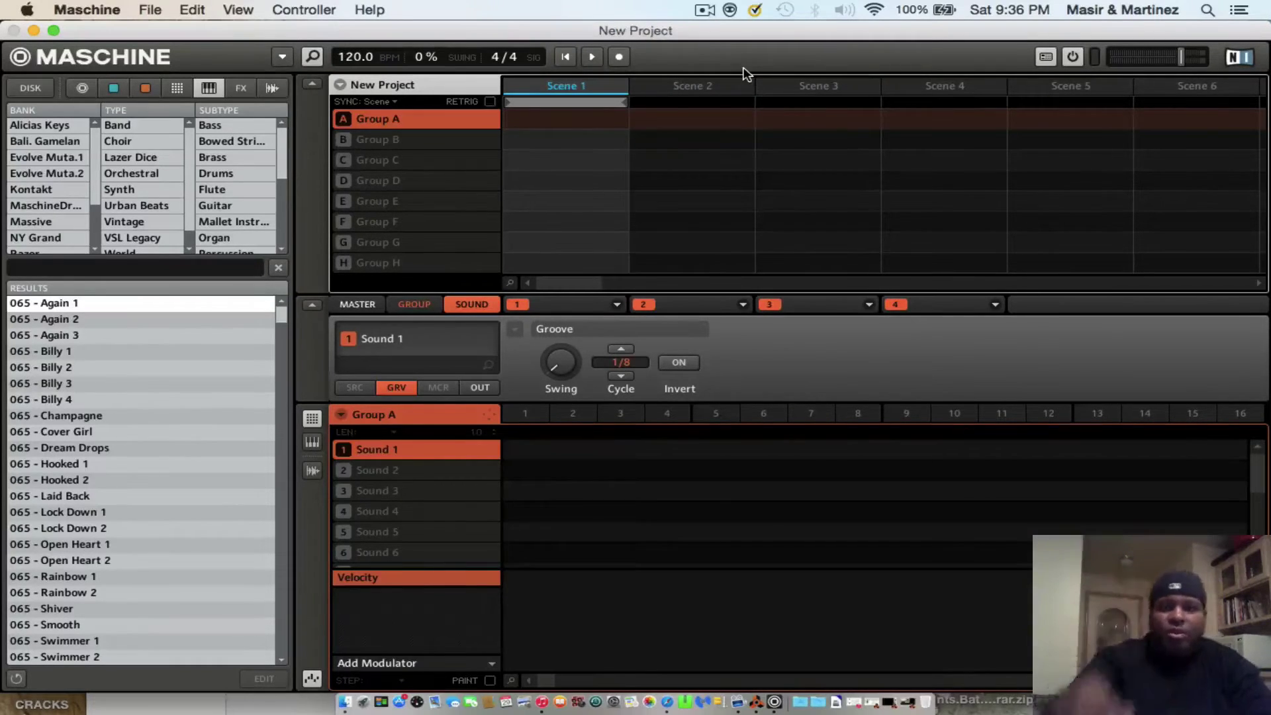
# Move the recorder window off the Sound panels and load Kontakt 5 into Sound 1's plug-in slot.
pyautogui.press('super+Tab')
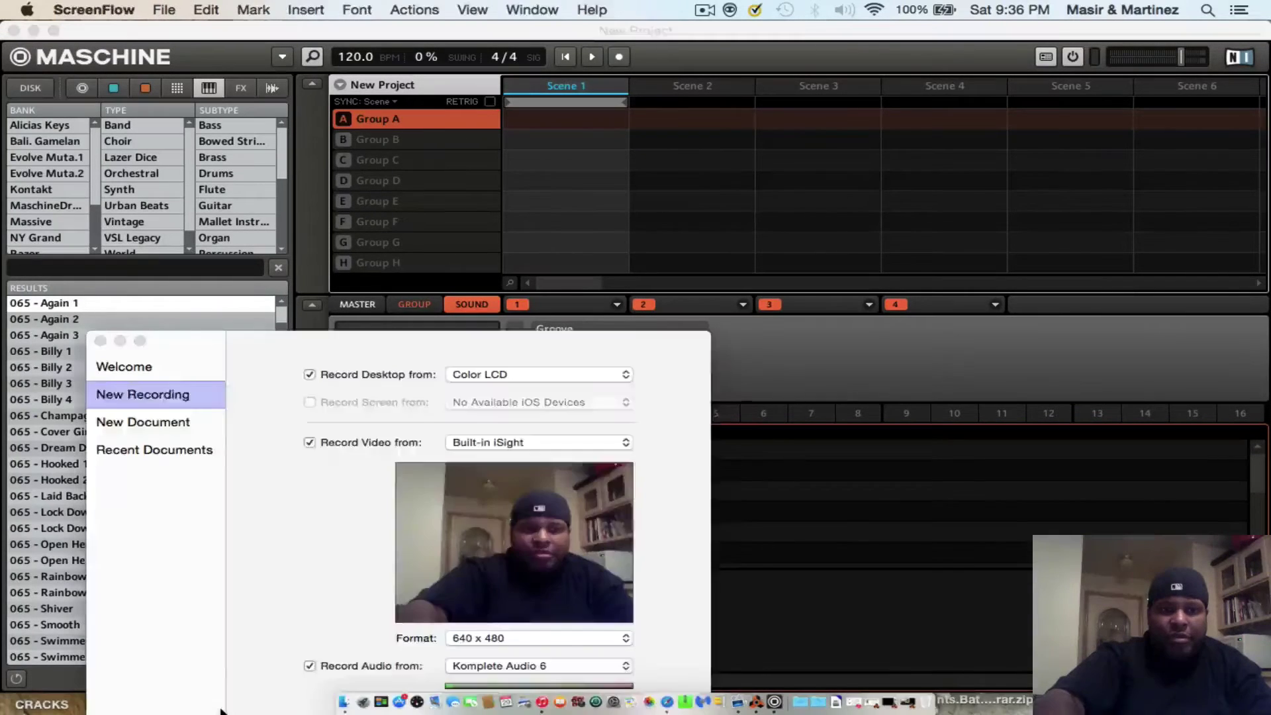
pyautogui.moveTo(251, 335); pyautogui.dragTo(2, 474)
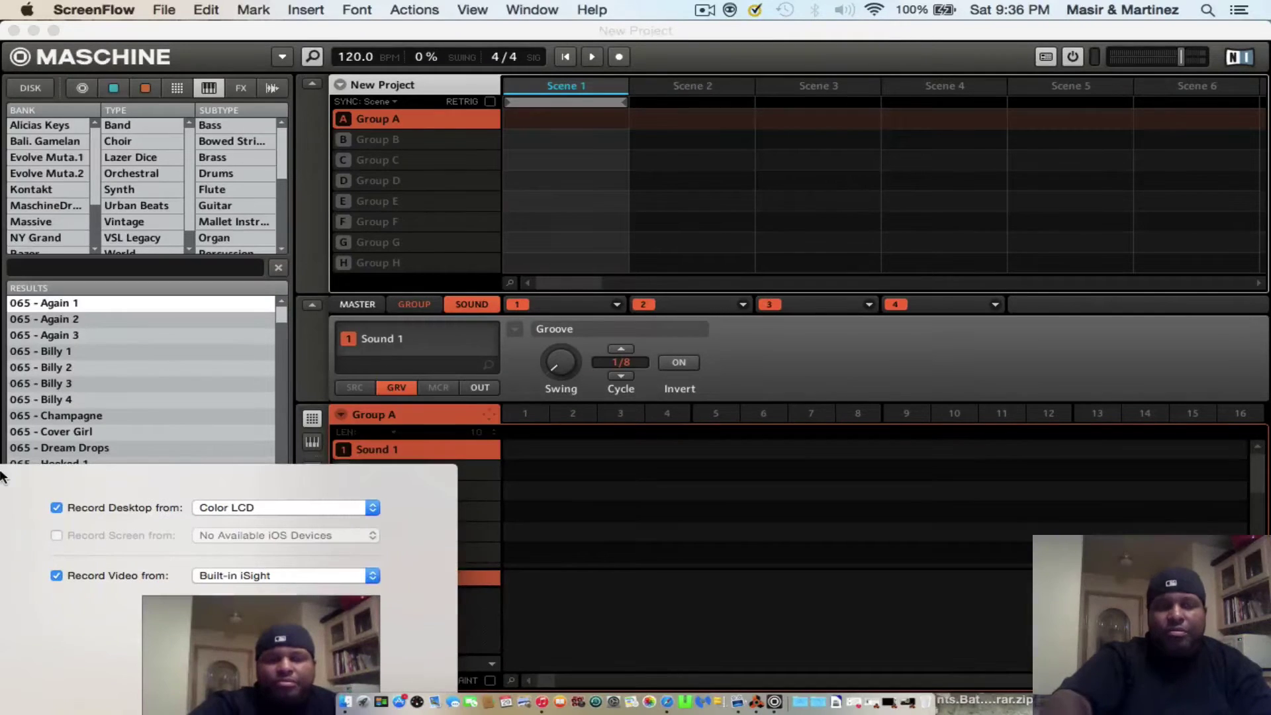
pyautogui.click(616, 304)
pyautogui.click(616, 304)
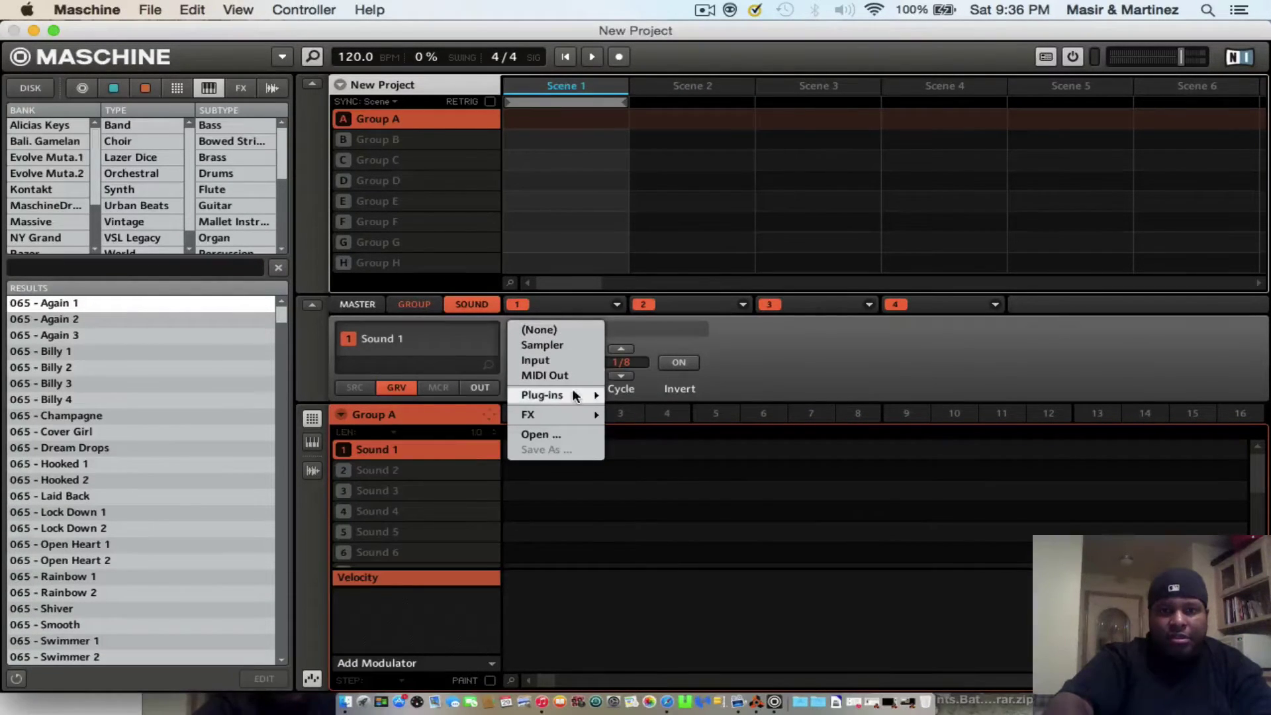
pyautogui.moveTo(573, 395)
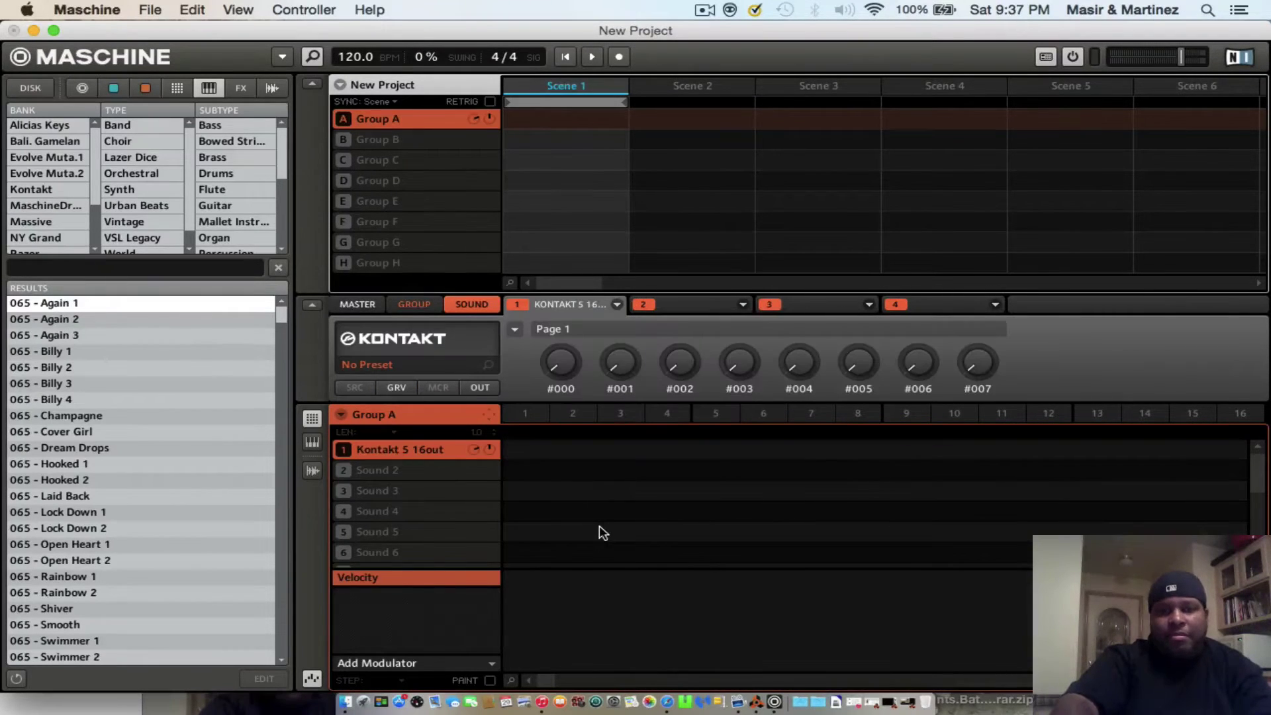
# Open the Kontakt 5 window, choose Add Library in the Libraries tab, and pause recording.
pyautogui.moveTo(424, 334)
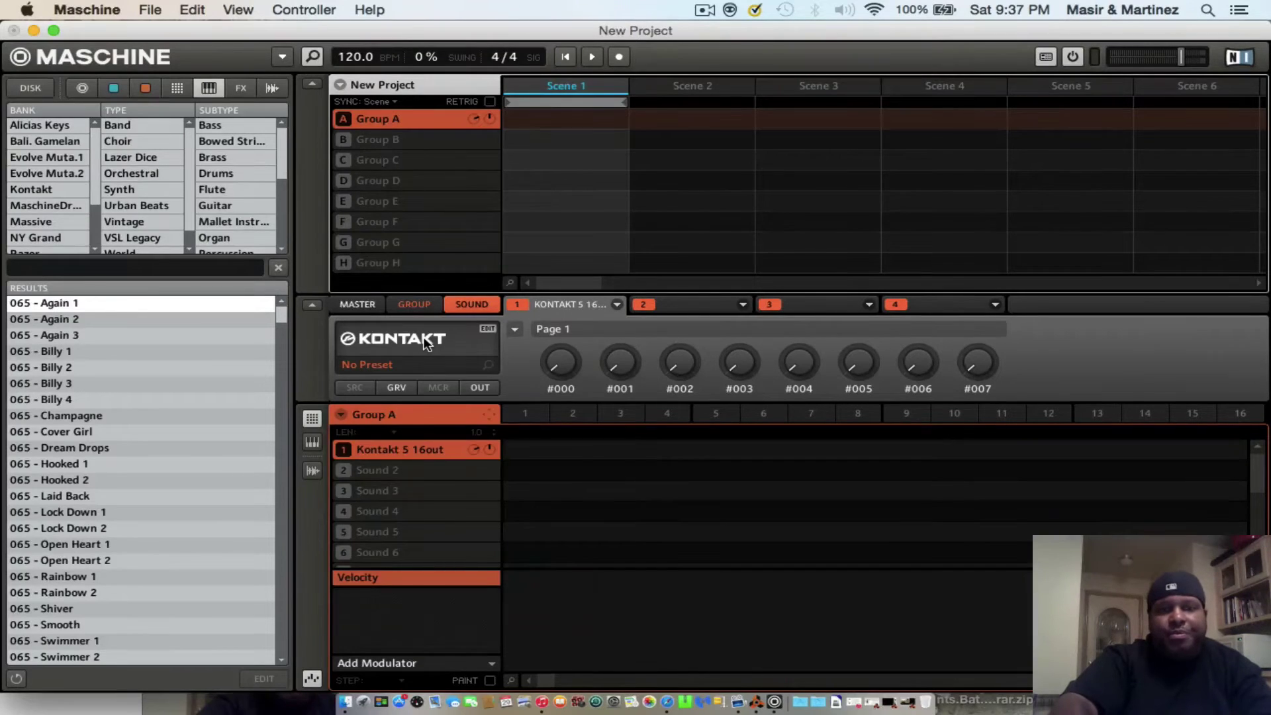
pyautogui.click(424, 342)
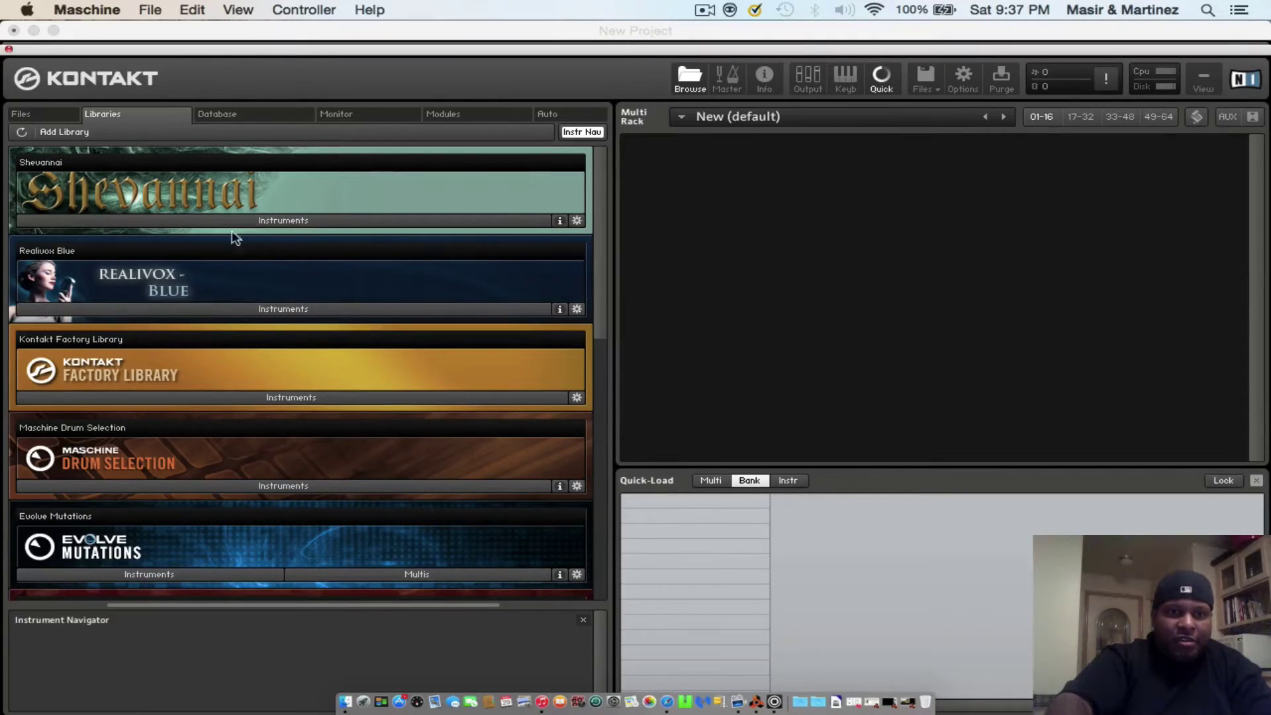
pyautogui.click(50, 133)
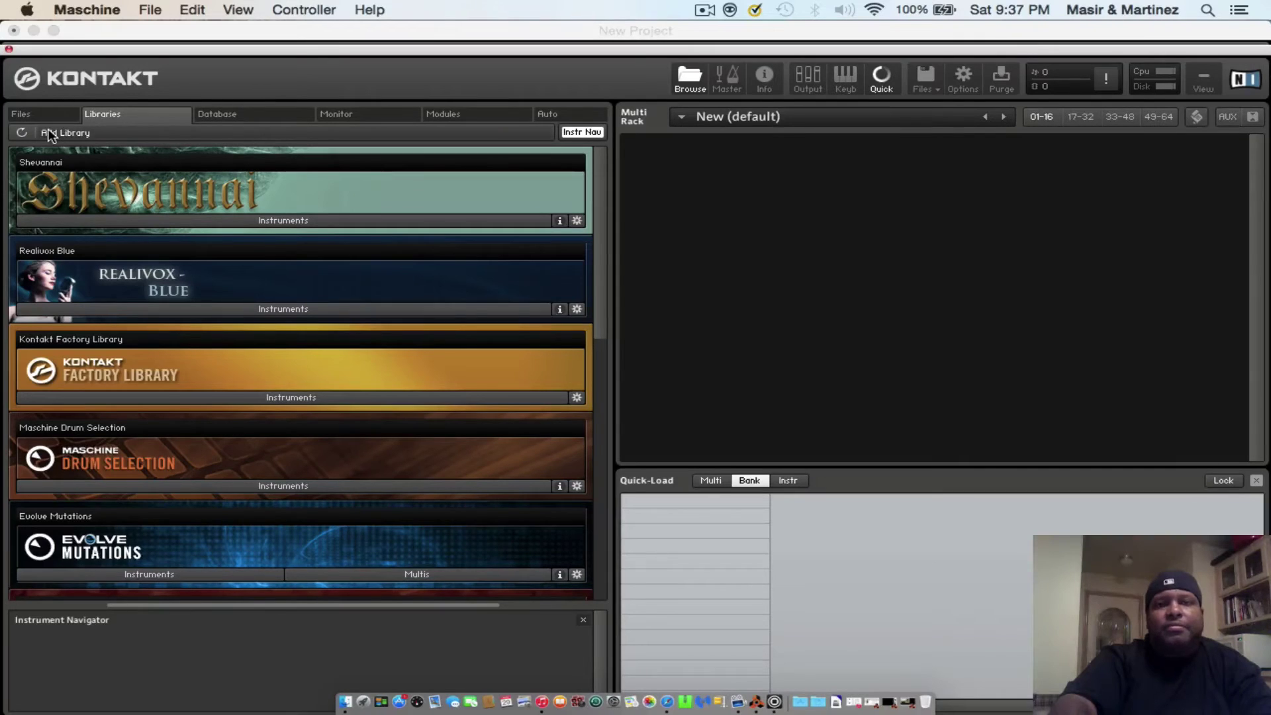
pyautogui.click(704, 15)
pyautogui.click(735, 62)
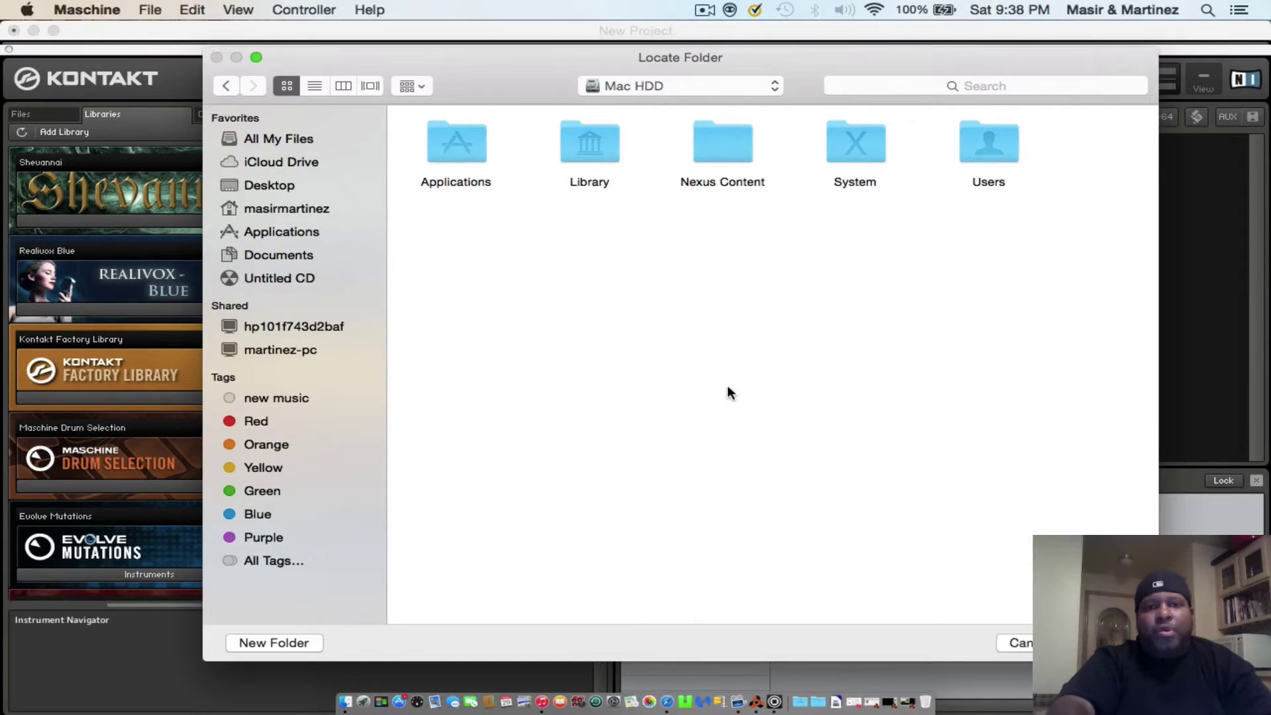
# In Locate Folder, navigate to Users > Shared and confirm the Shevannai Library folder.
pyautogui.click(996, 143)
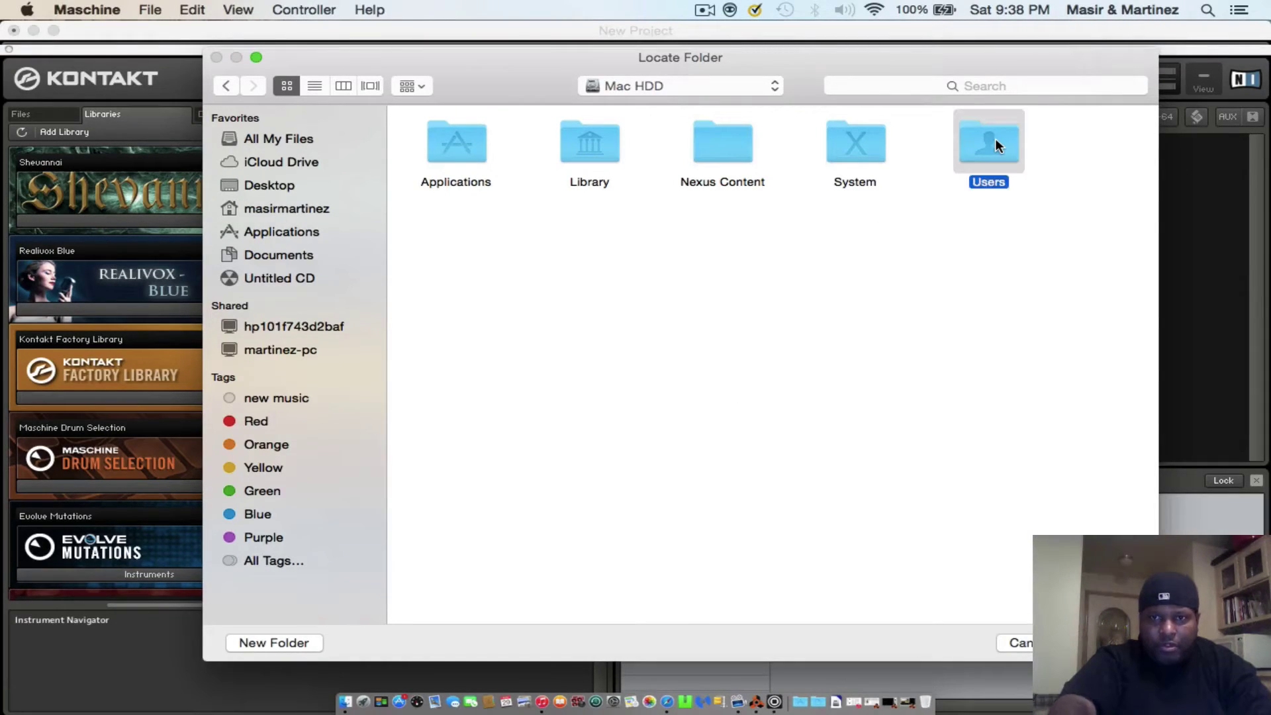
pyautogui.doubleClick(996, 145)
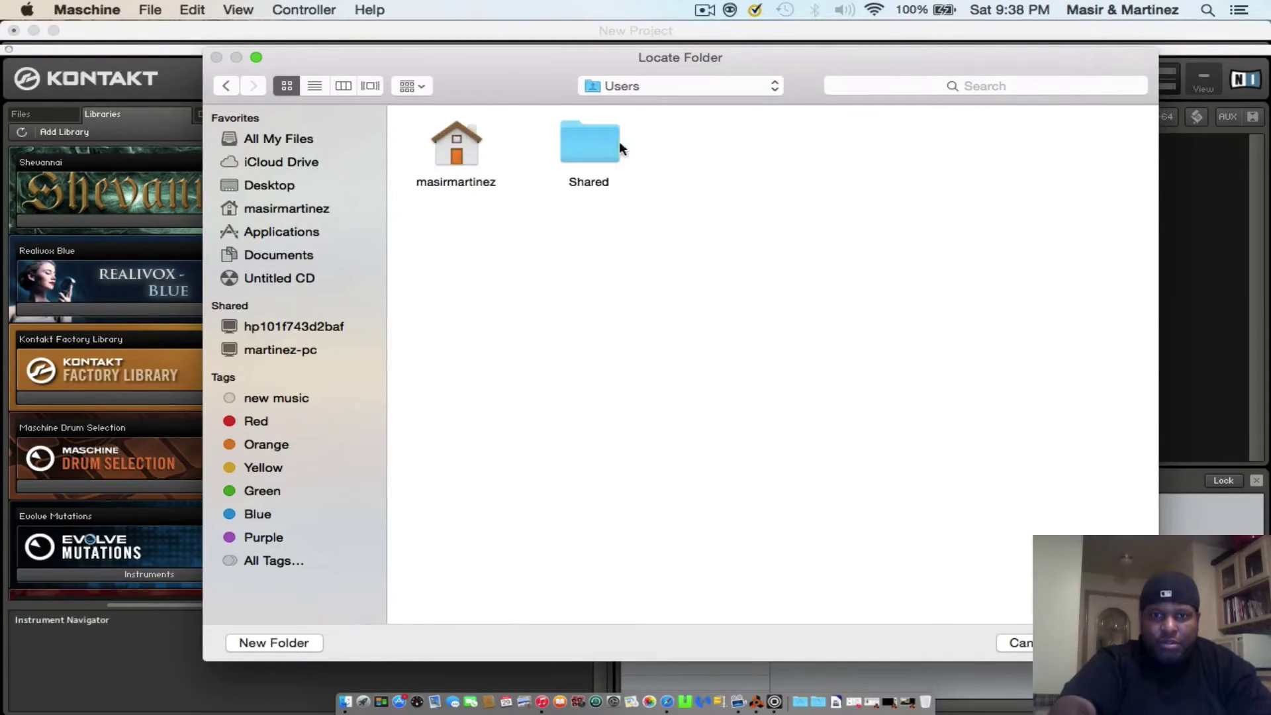
pyautogui.click(591, 148)
pyautogui.doubleClick(591, 147)
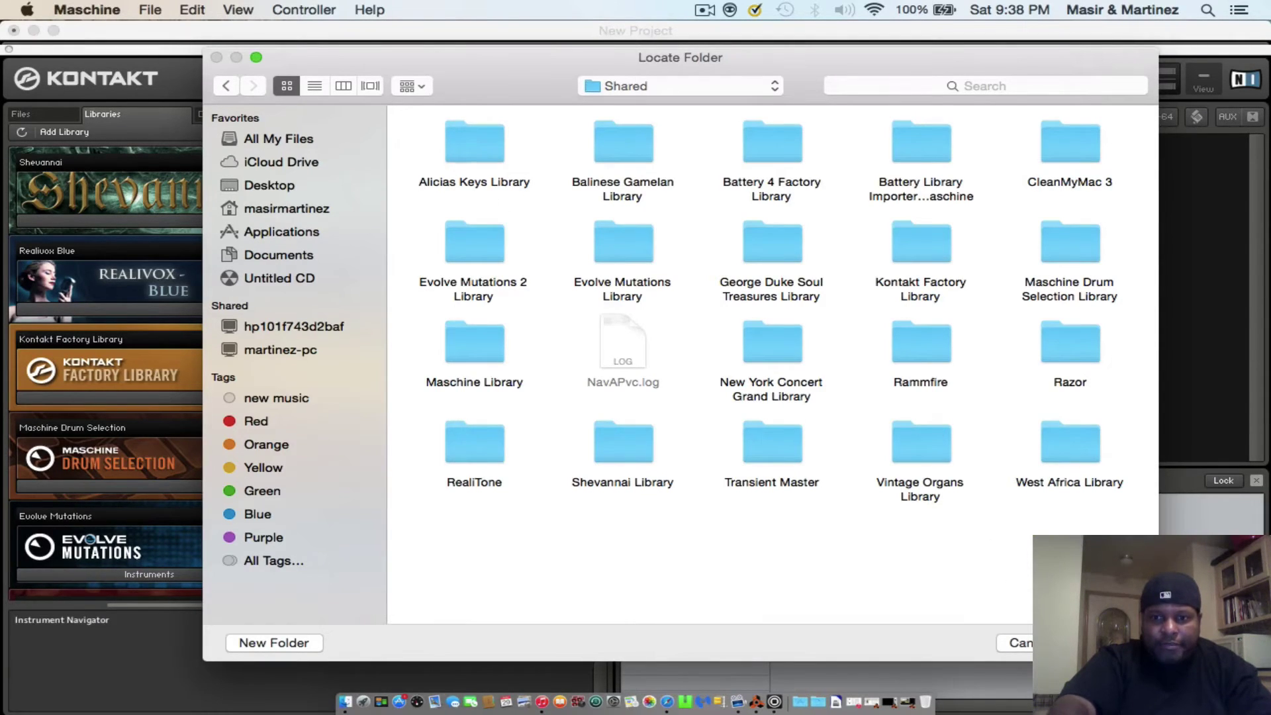
pyautogui.press('Escape')
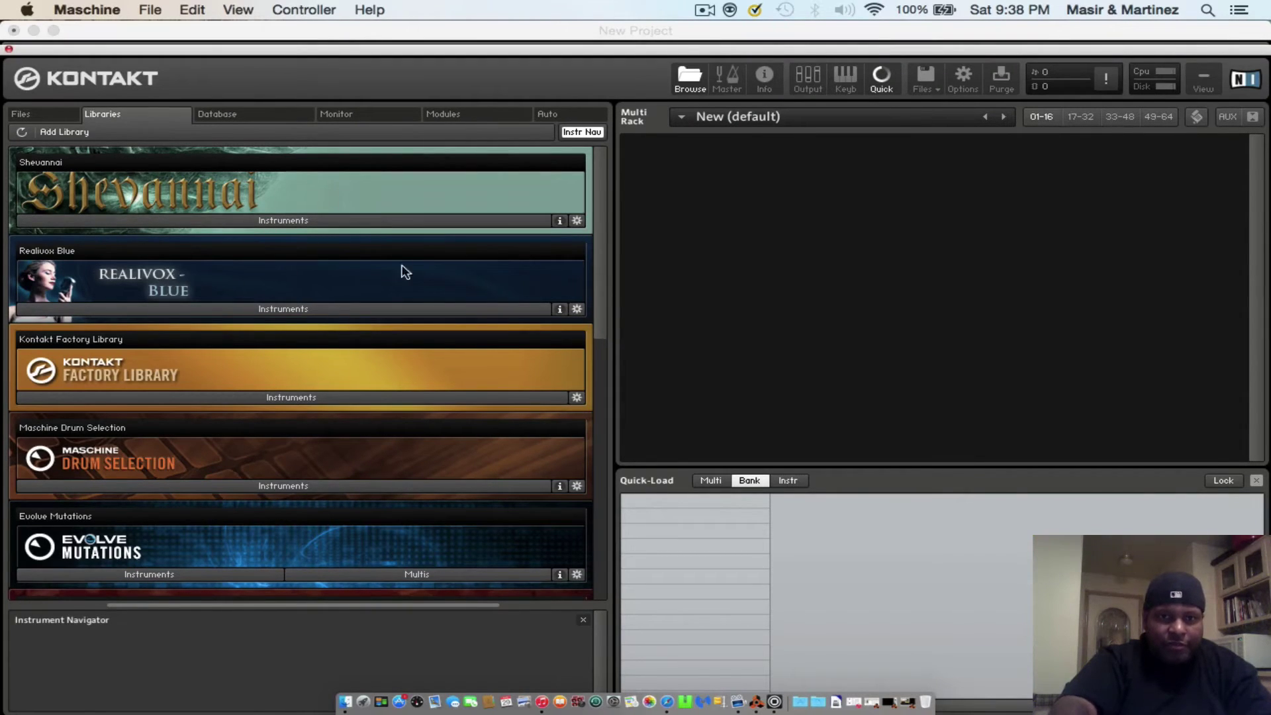
pyautogui.click(704, 10)
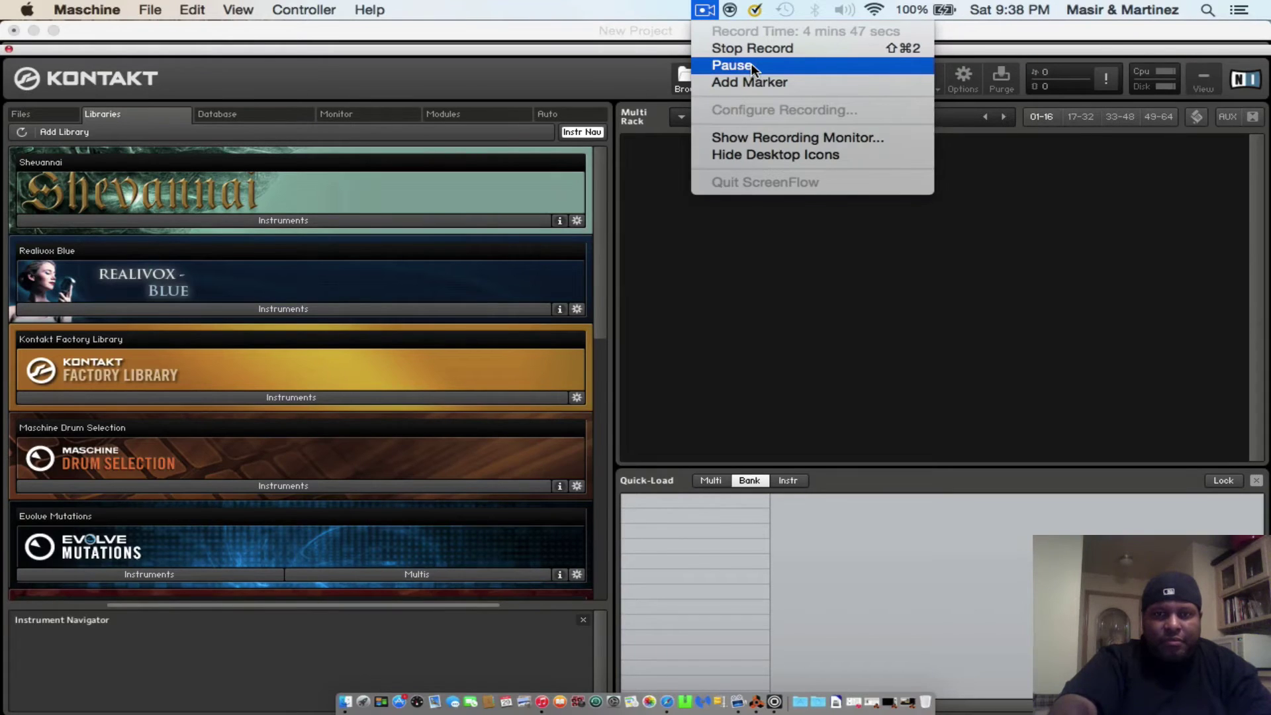
# Load 1 Shevannai Legato.nki into the Multi Rack and select 2 Shevannai Staccato.
pyautogui.click(751, 65)
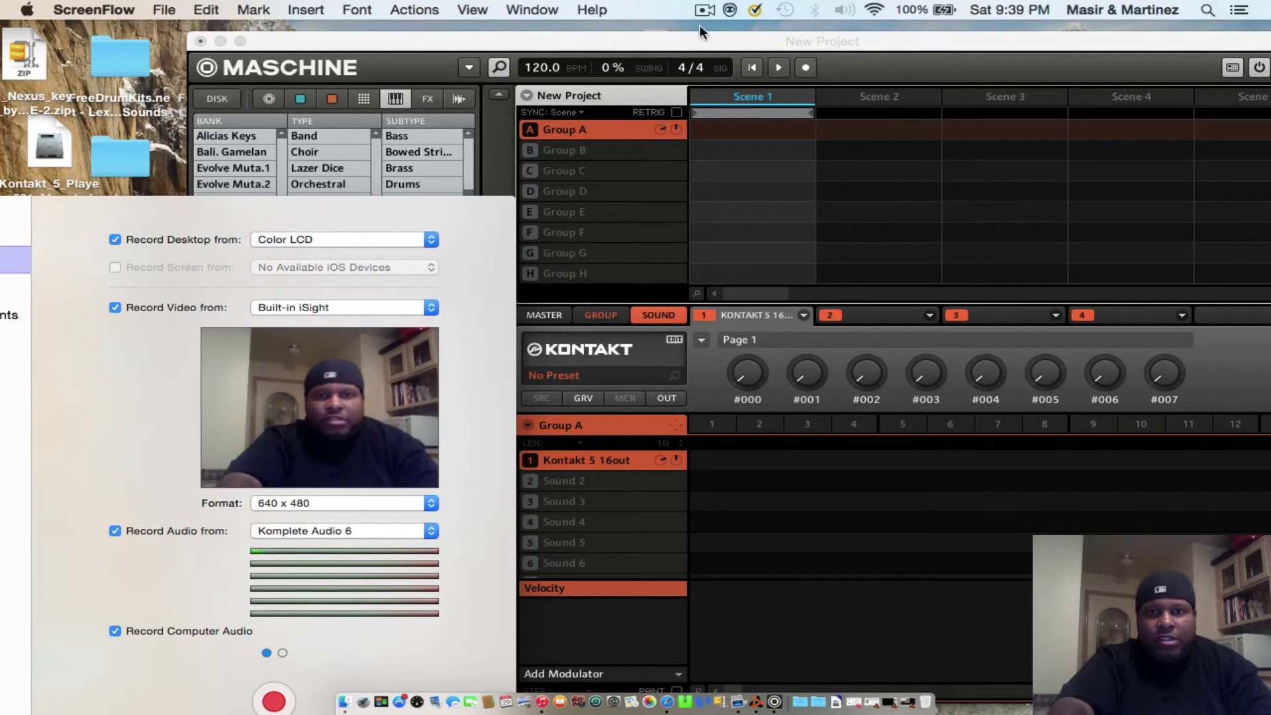
pyautogui.doubleClick(85, 236)
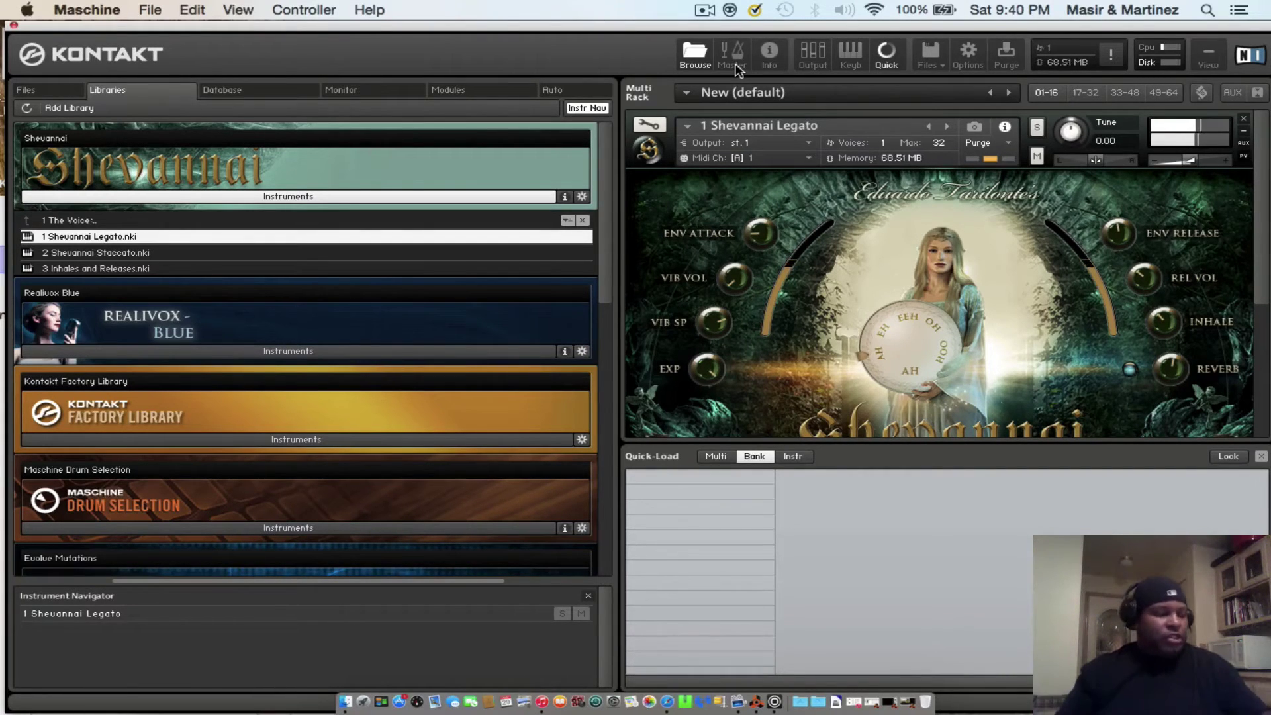
pyautogui.click(93, 253)
# Load 2 Shevannai Staccato.nki into the rack while pausing the screen recording.
pyautogui.doubleClick(93, 254)
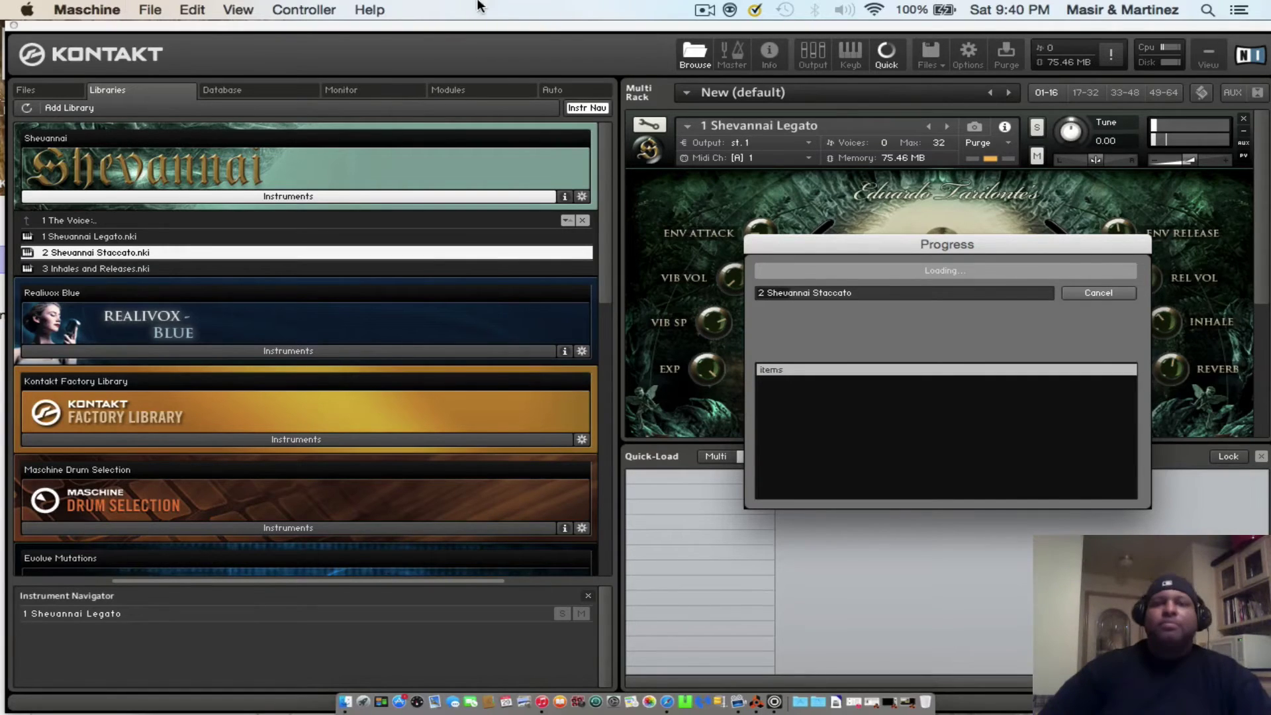
pyautogui.click(703, 11)
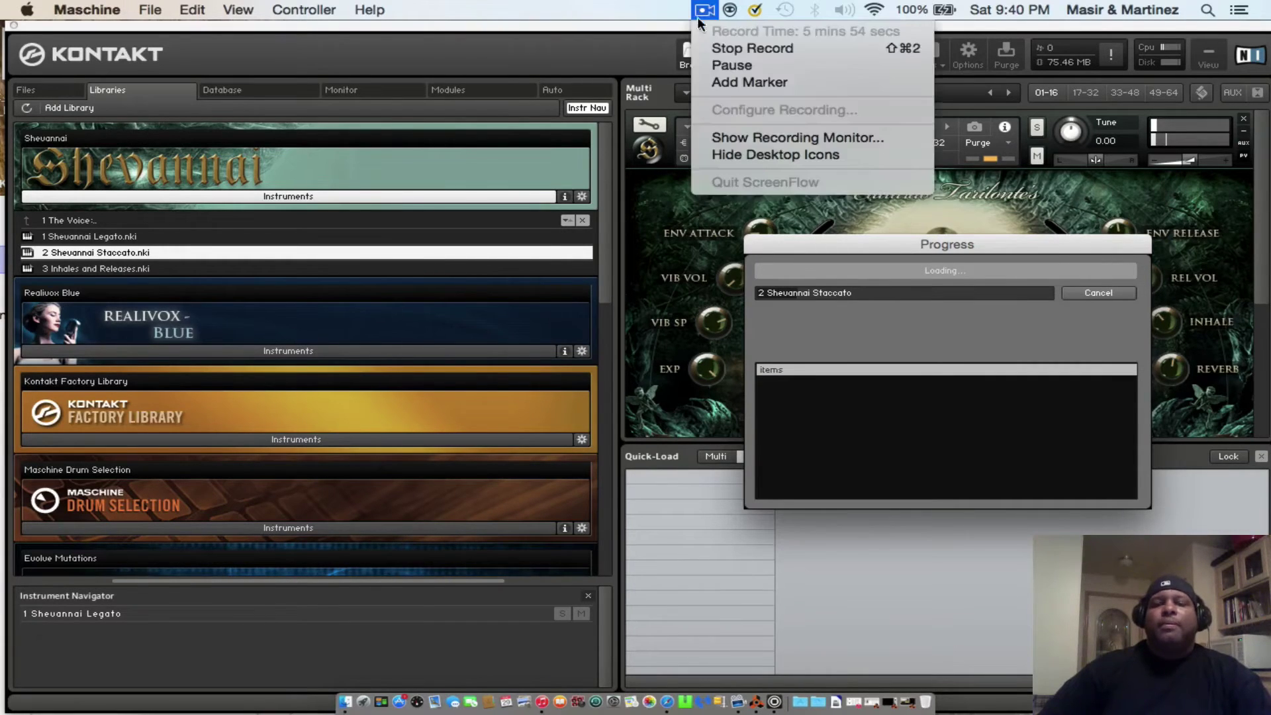
pyautogui.click(747, 65)
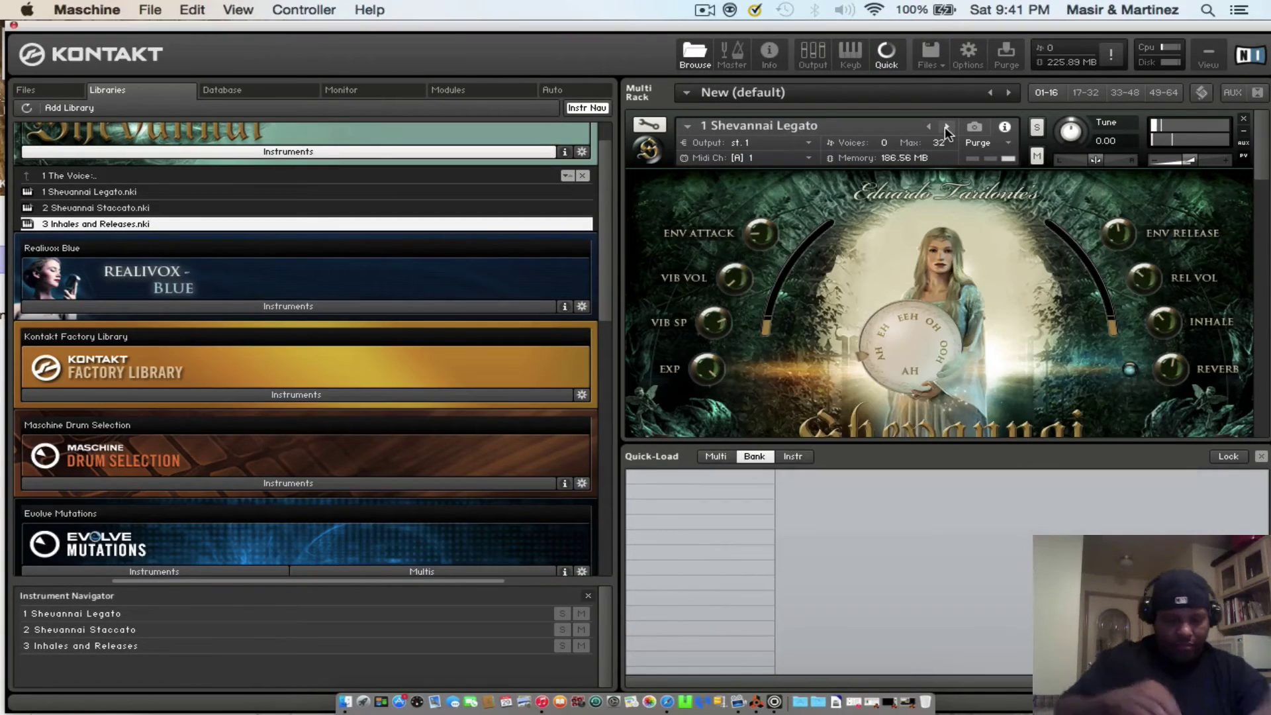
pyautogui.click(945, 126)
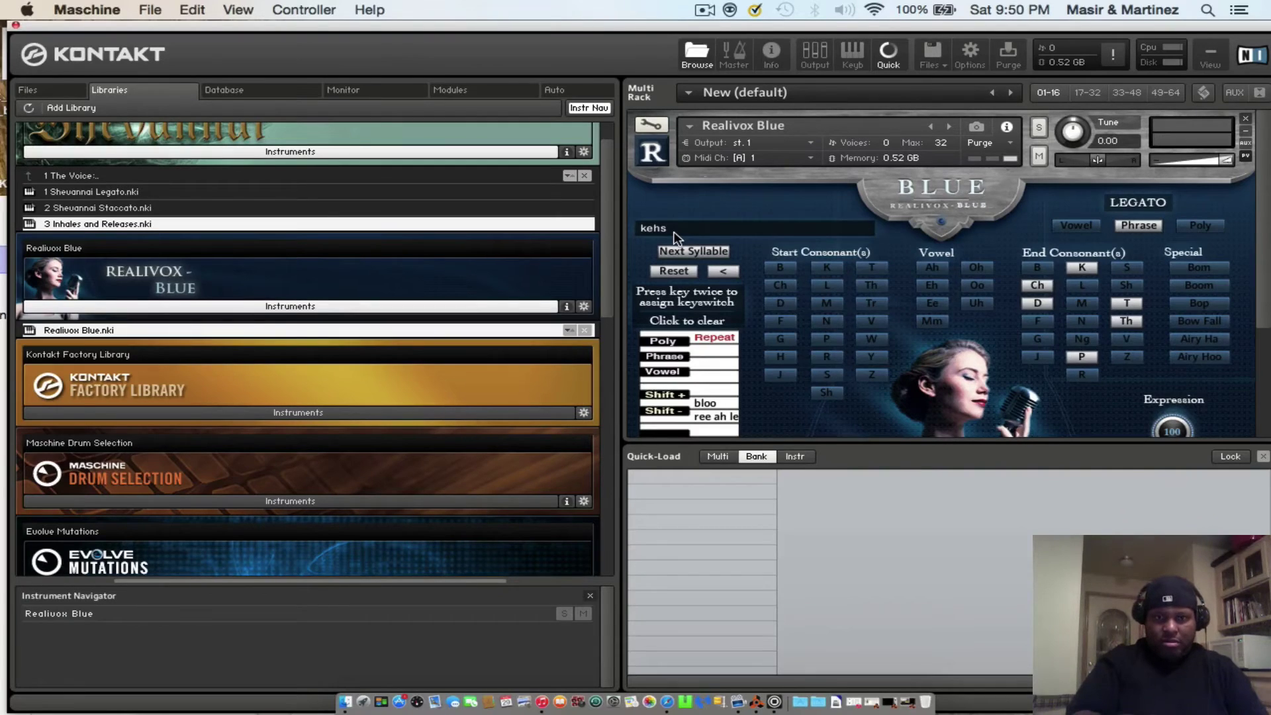
# Reset the phrase and build 'beeths' from B, Ee, Th and S, then stop recording.
pyautogui.click(674, 269)
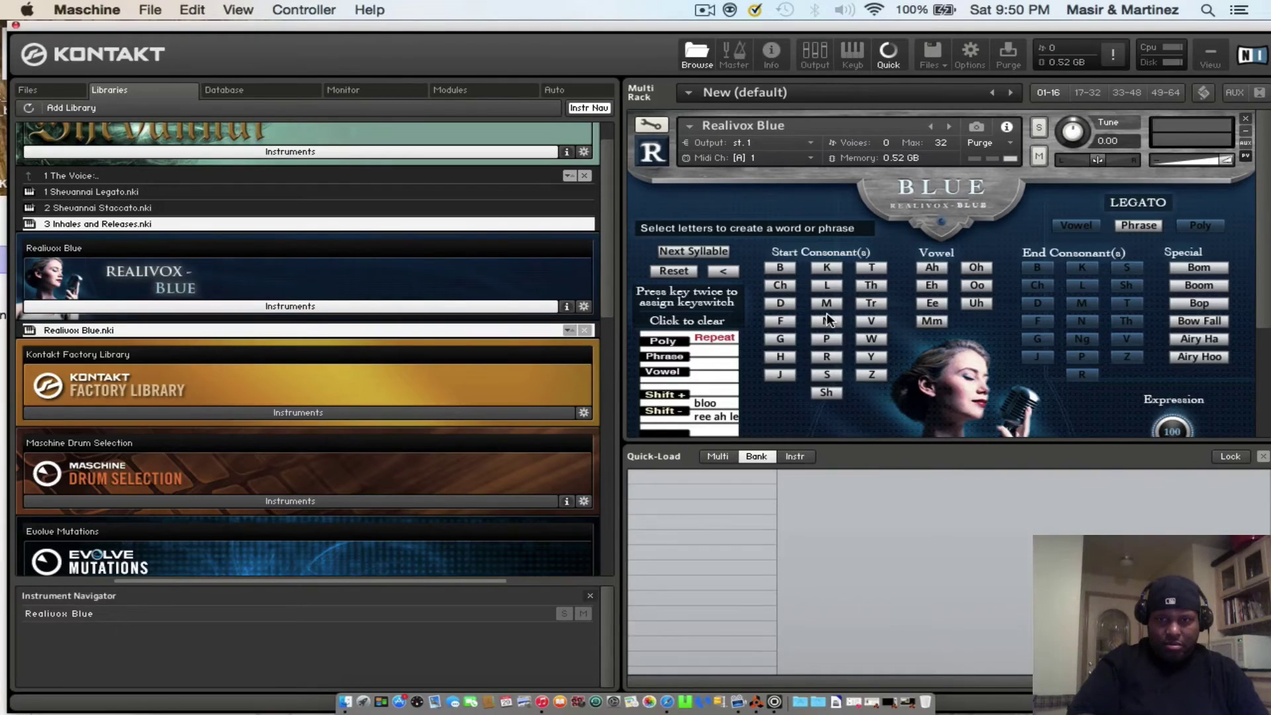
pyautogui.click(780, 267)
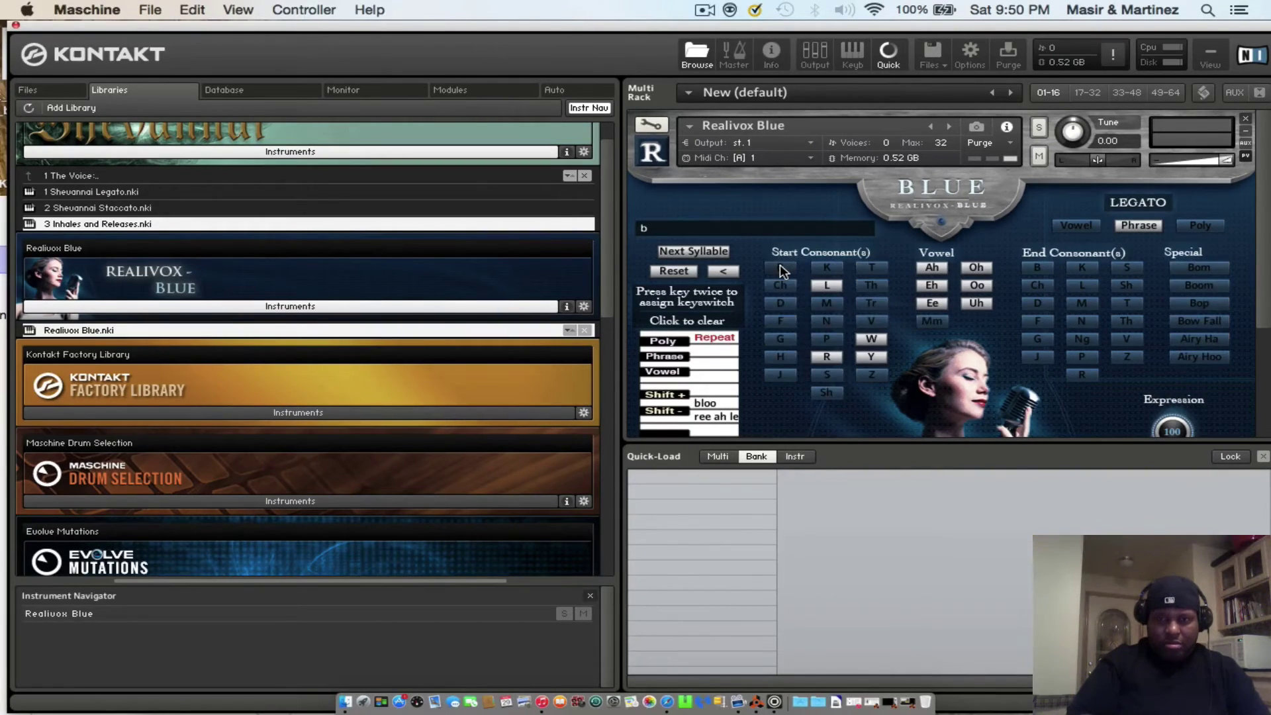
pyautogui.click(932, 304)
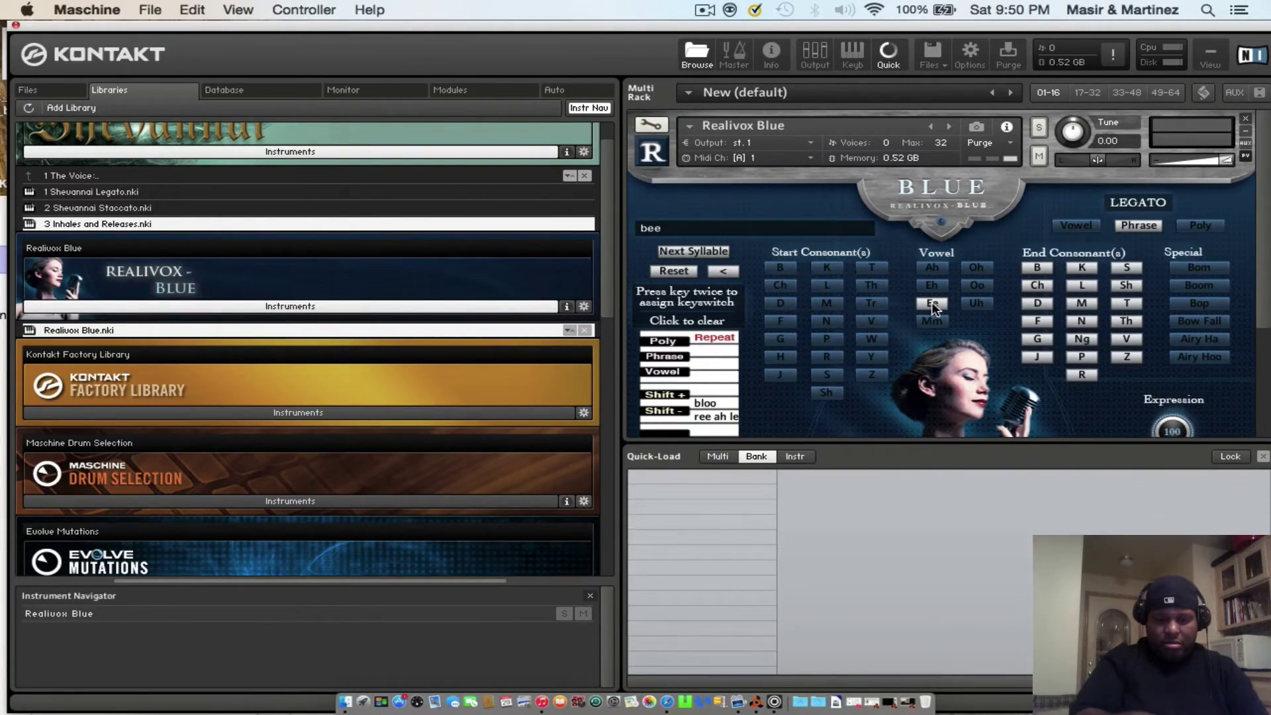
pyautogui.click(1128, 321)
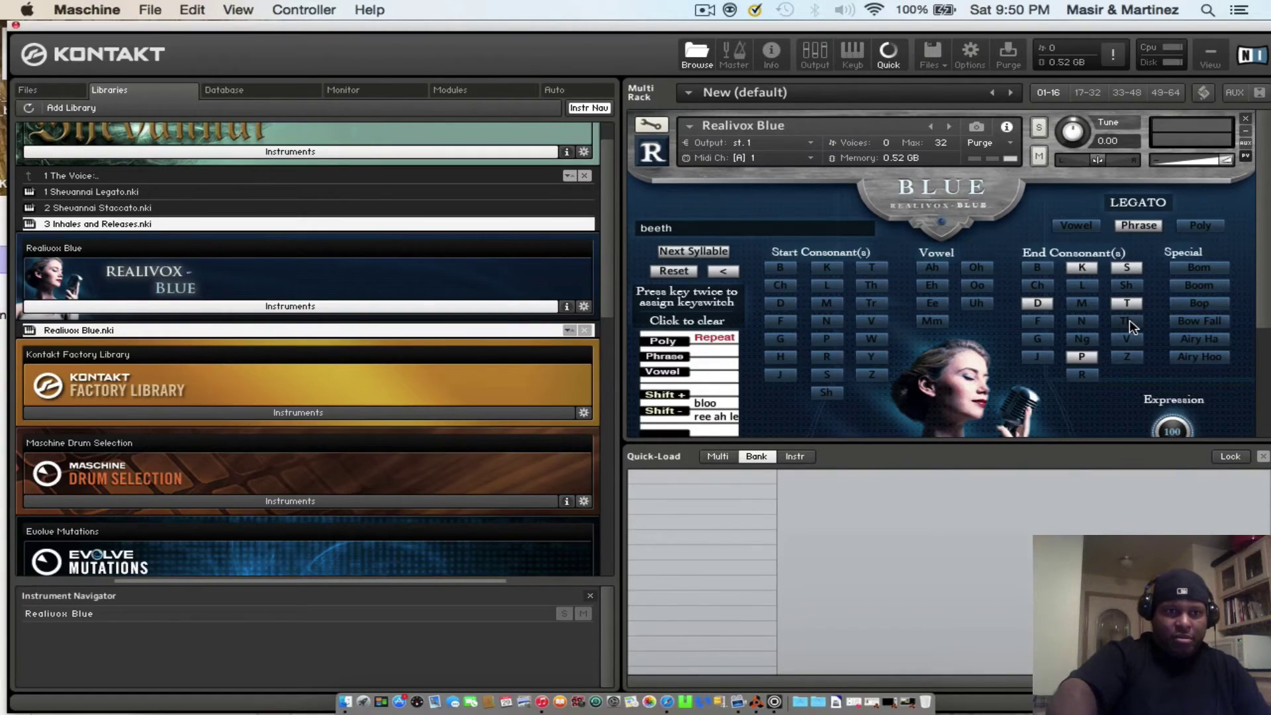
pyautogui.click(1133, 264)
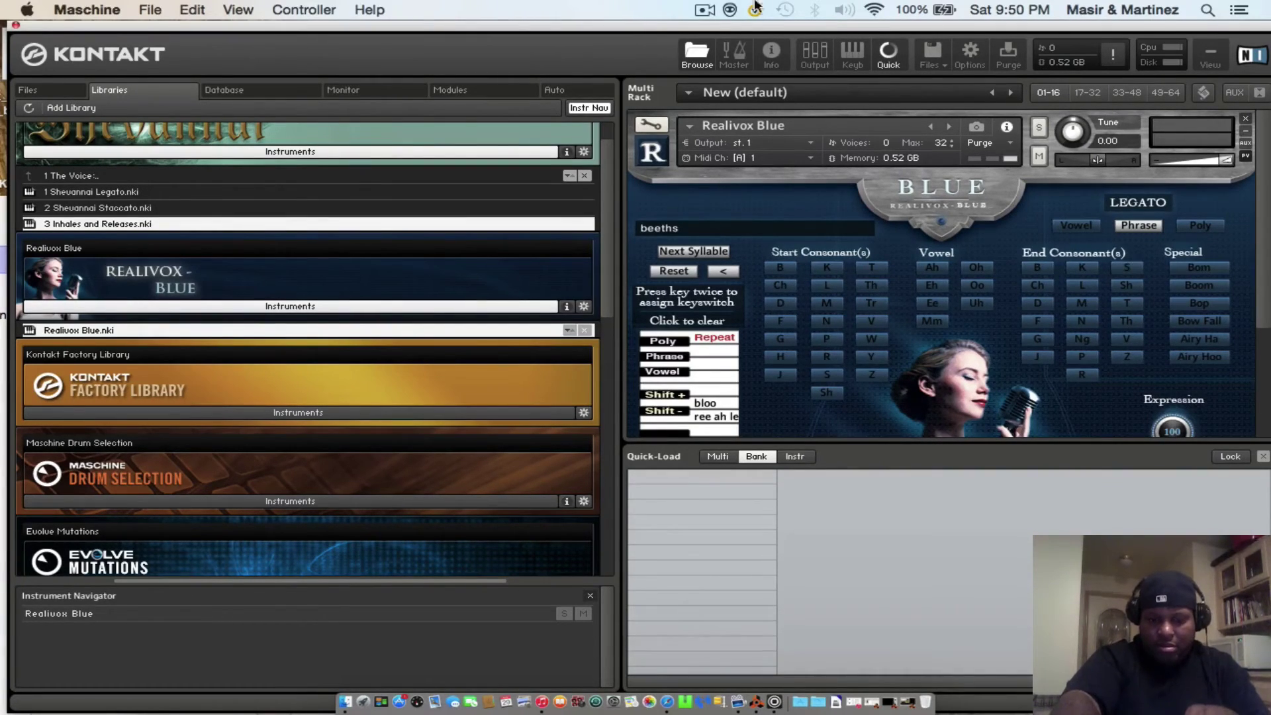
pyautogui.click(703, 11)
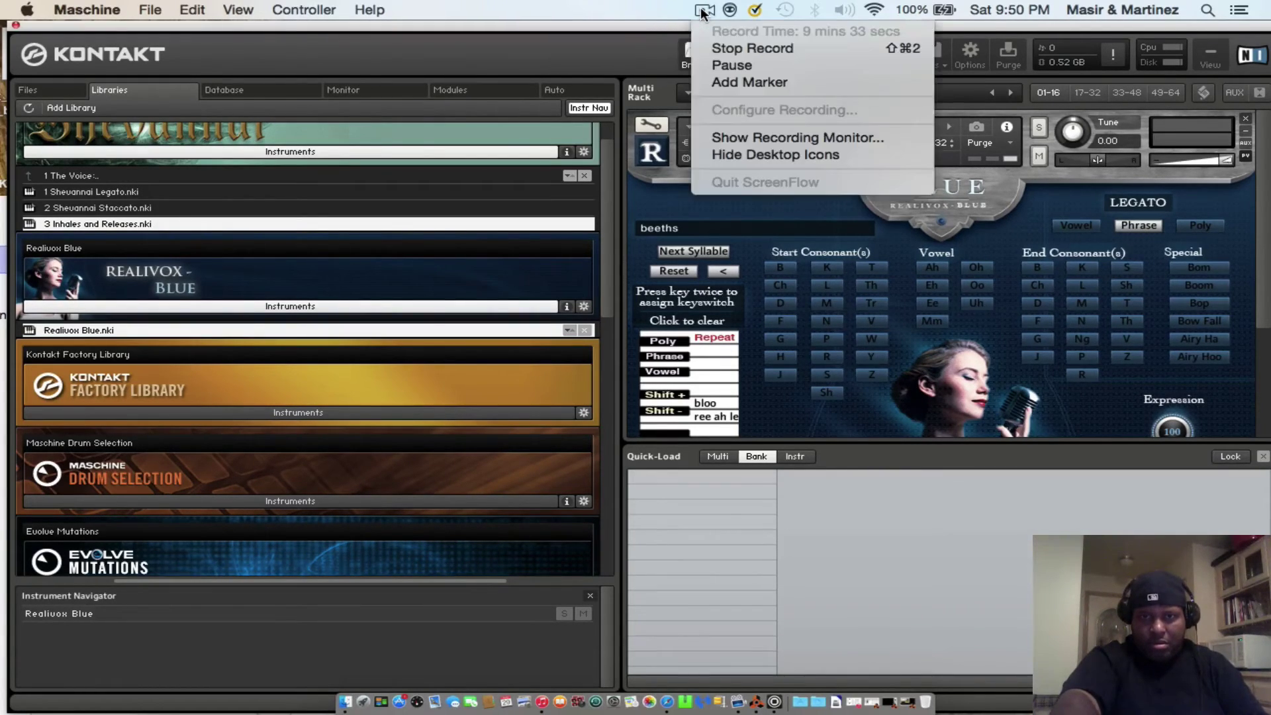
pyautogui.click(728, 47)
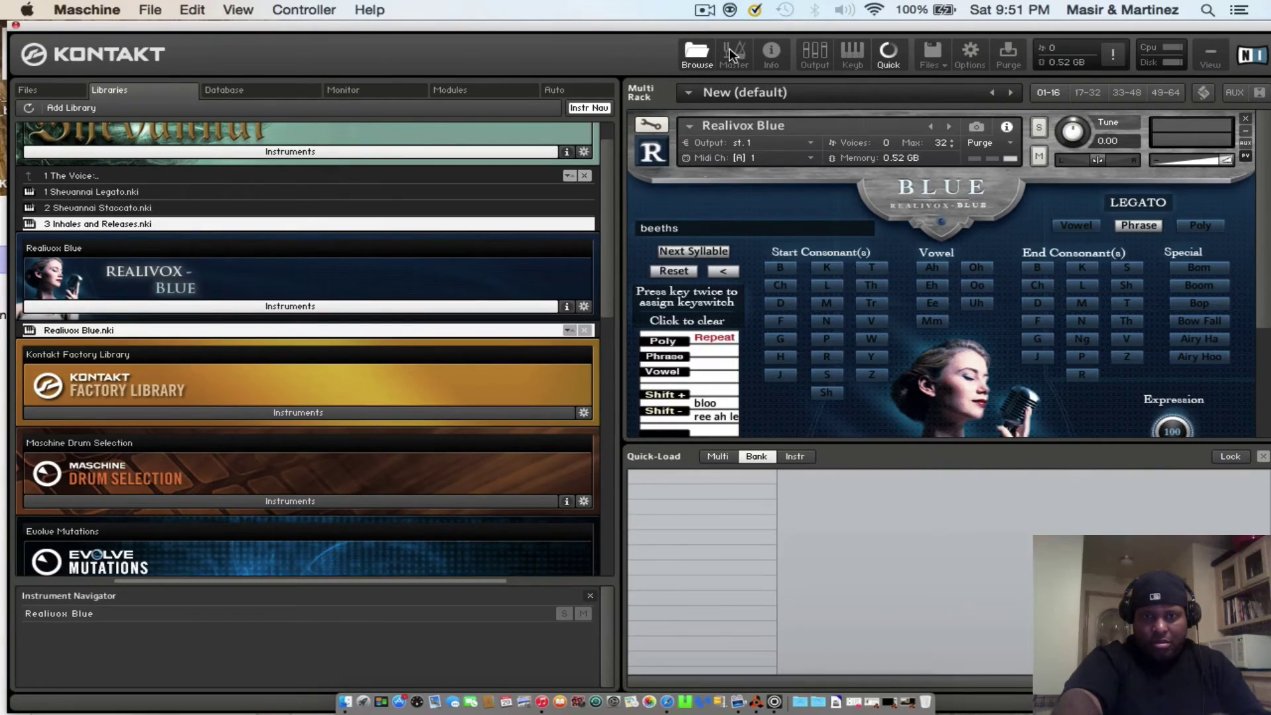